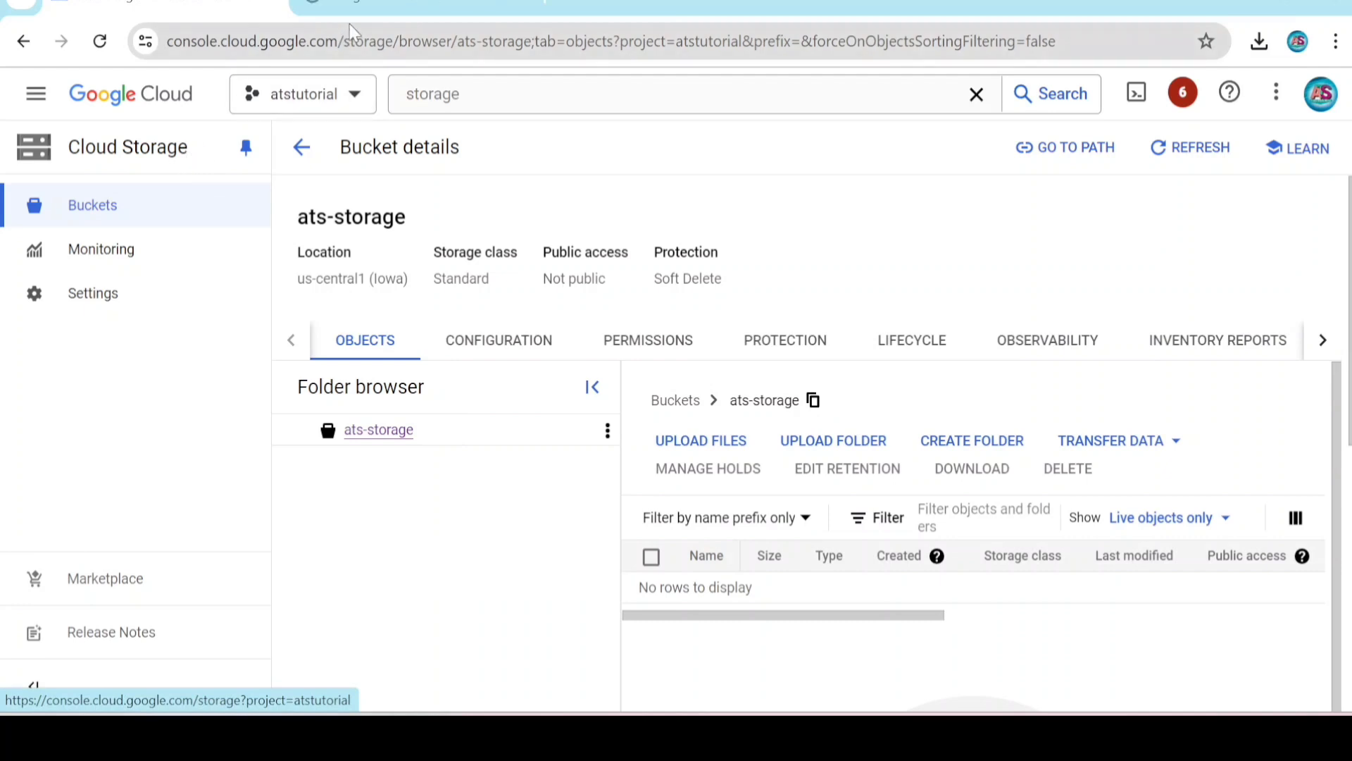
Open Cloud Storage in a separate browser tab, and search the console for "cloud" in the original one to open Cloud Functions.
{"action": "left_click", "coordinate": [186, 161]}
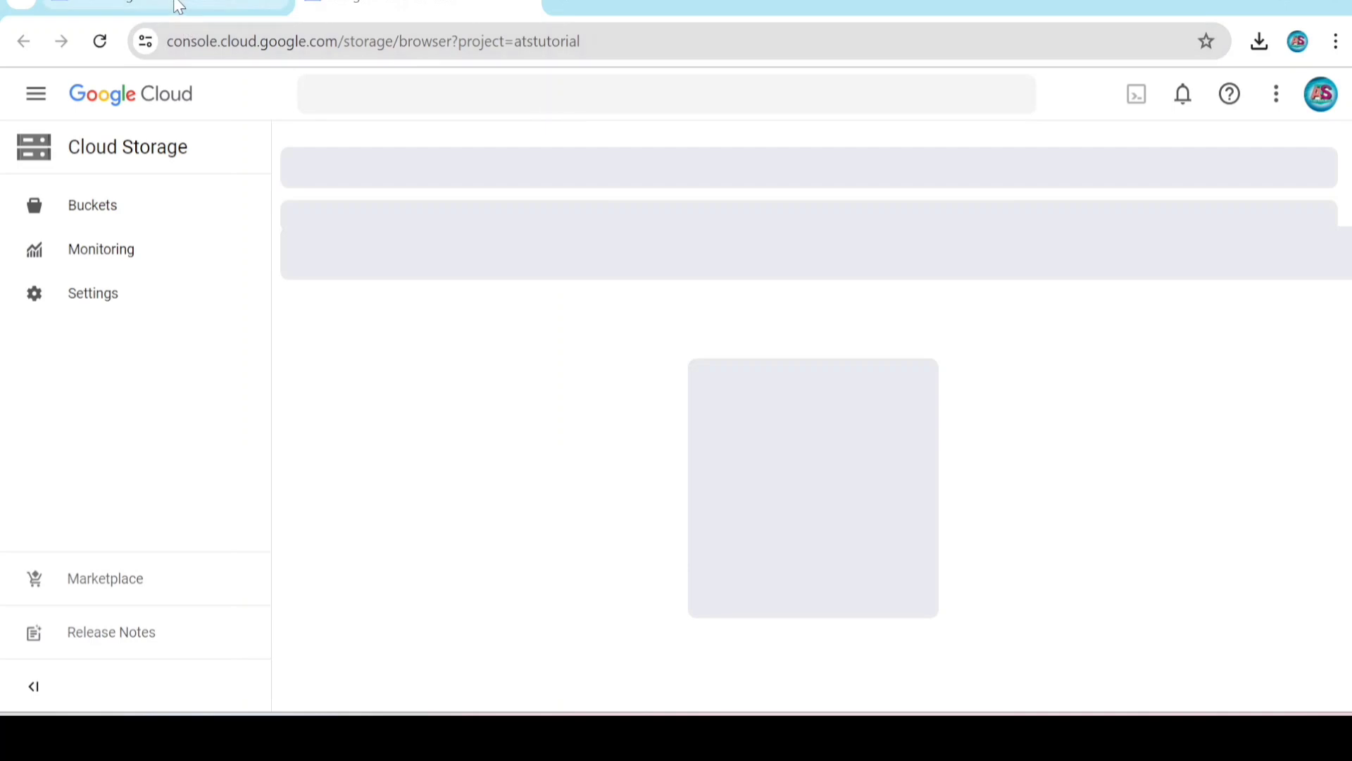
{"action": "left_click", "coordinate": [459, 100]}
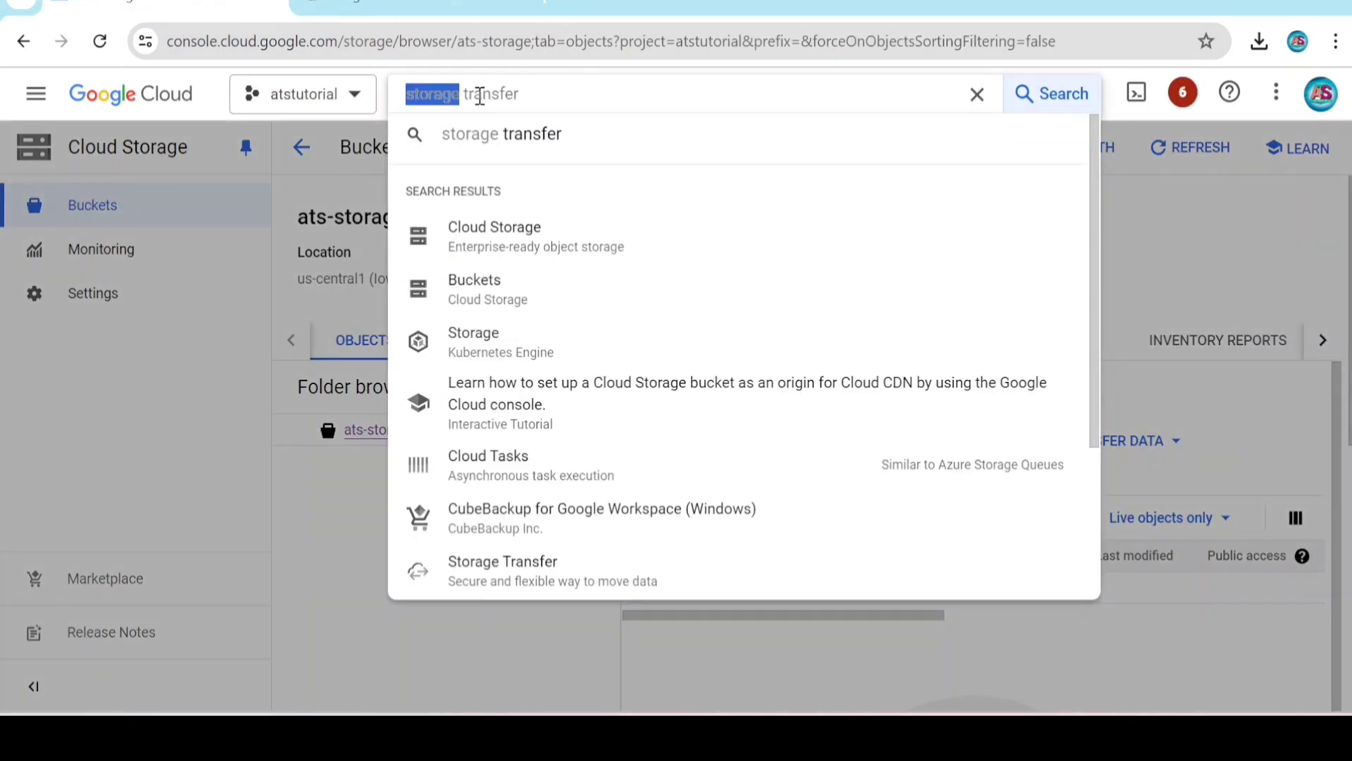
{"action": "type", "text": "cloud"}
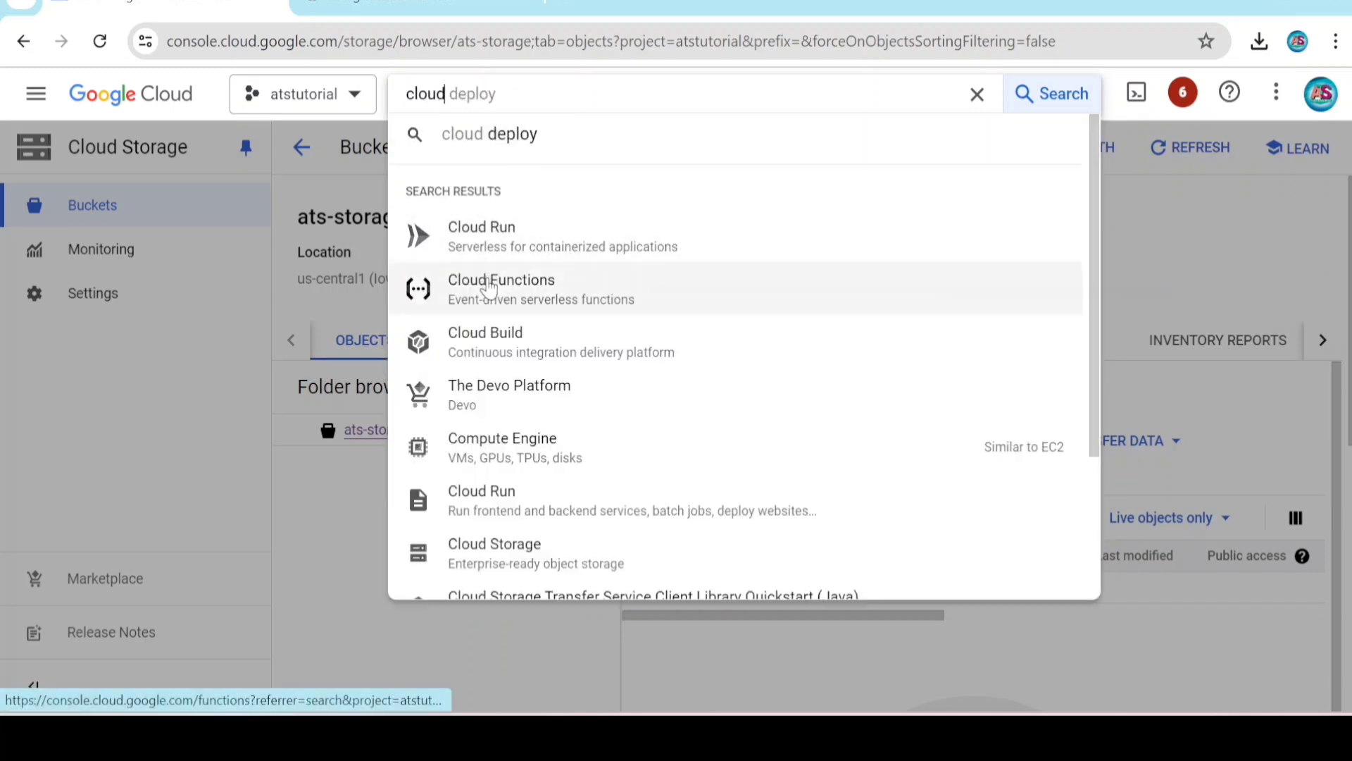
{"action": "left_click", "coordinate": [490, 285]}
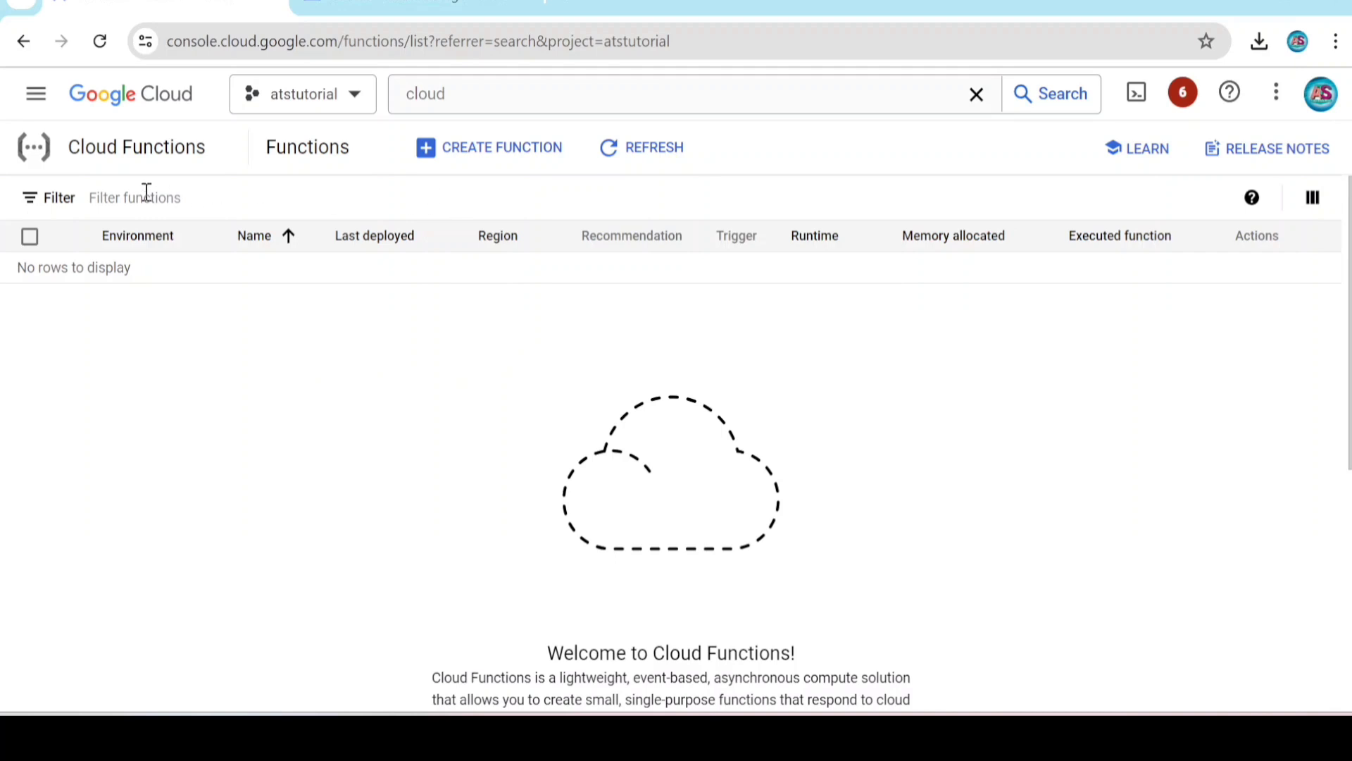
Start a new cloud function and name it cf-bucket-trigger.
{"action": "left_click", "coordinate": [503, 156]}
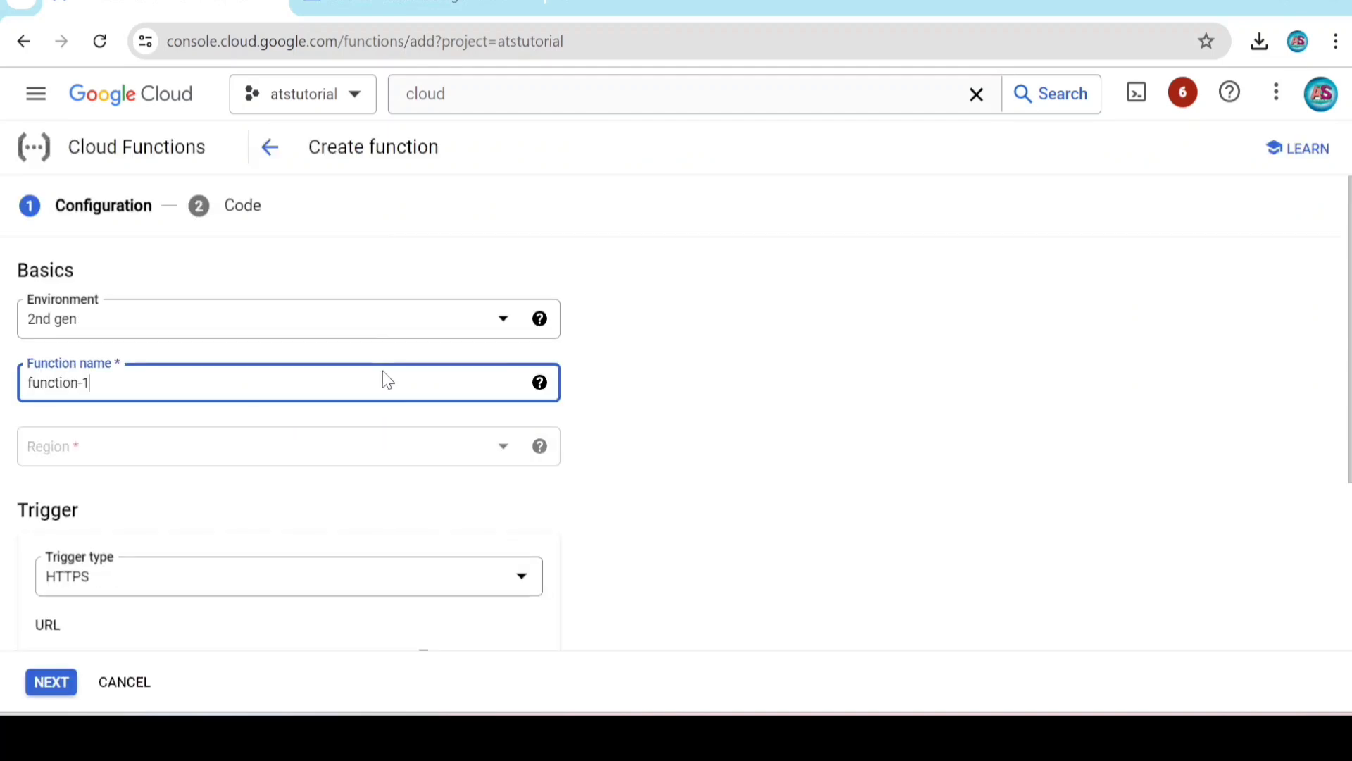
{"action": "triple_click", "coordinate": [112, 382]}
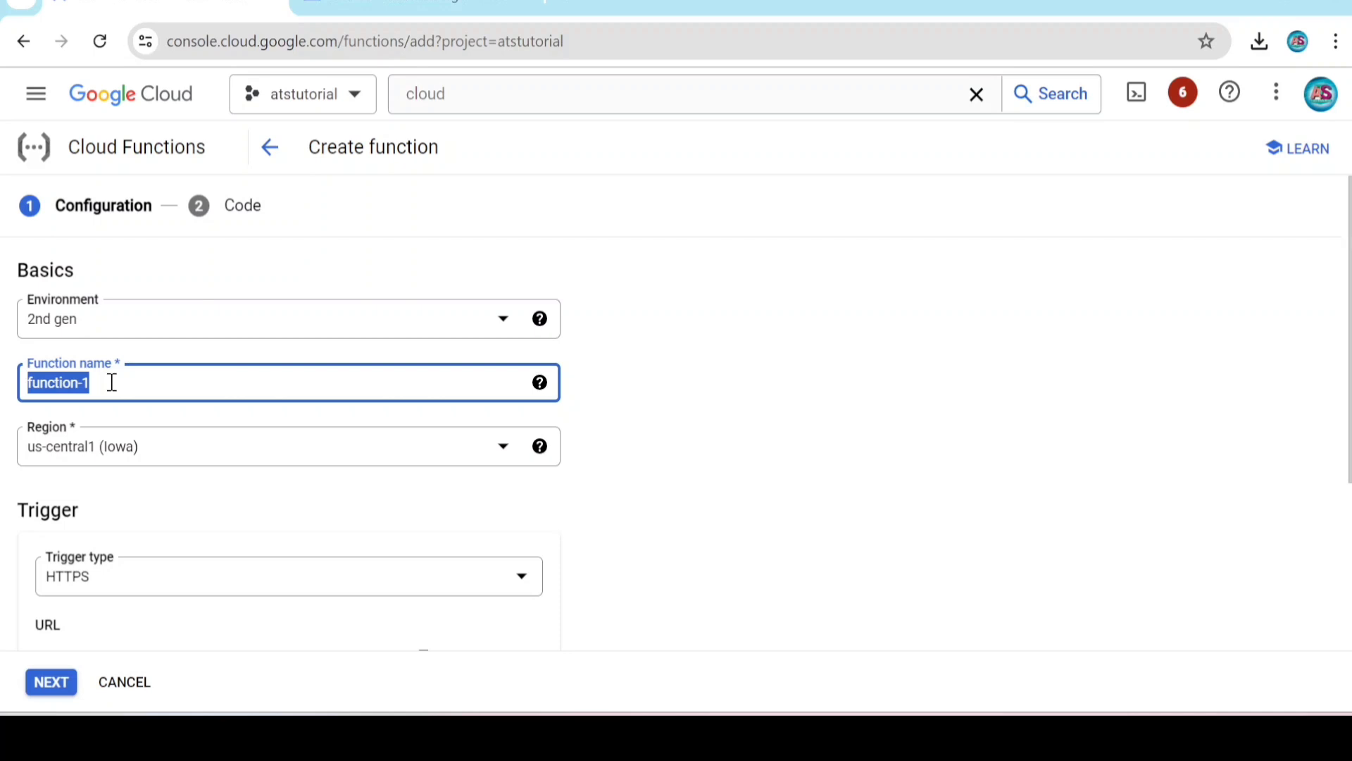
{"action": "type", "text": "cf-"}
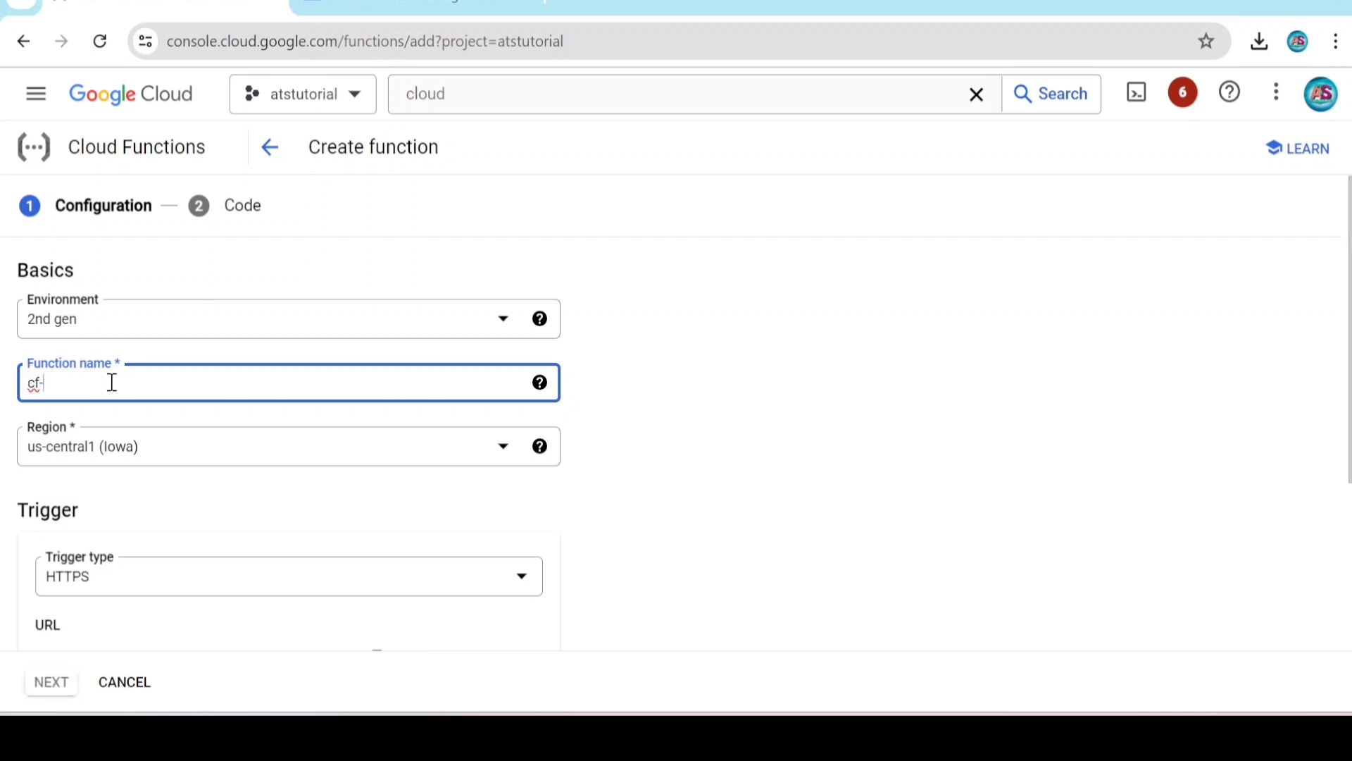
{"action": "type", "text": "bucket"}
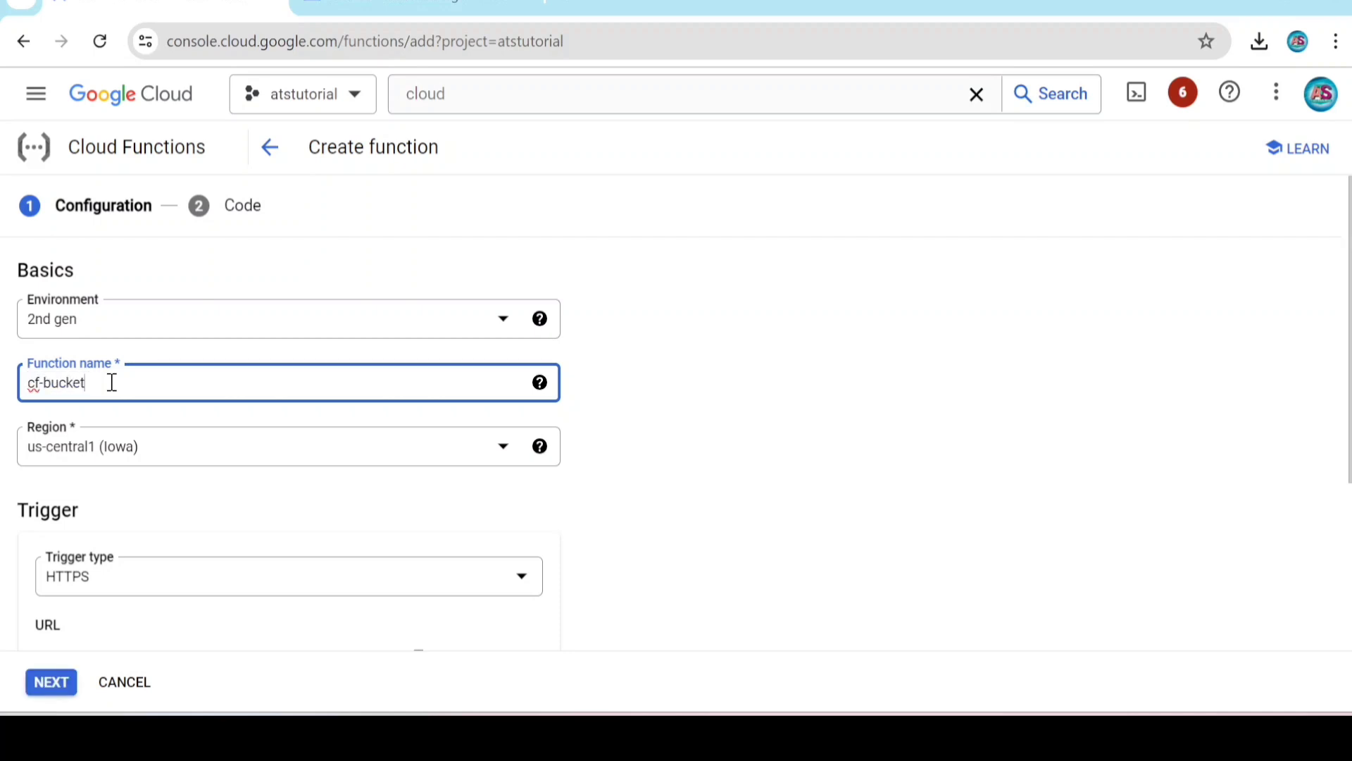
{"action": "type", "text": "-trigger"}
Set the function's trigger type to Cloud Storage and choose ats-storage as the bucket.
{"action": "scroll", "coordinate": [142, 488], "scroll_direction": "down", "scroll_amount": 2}
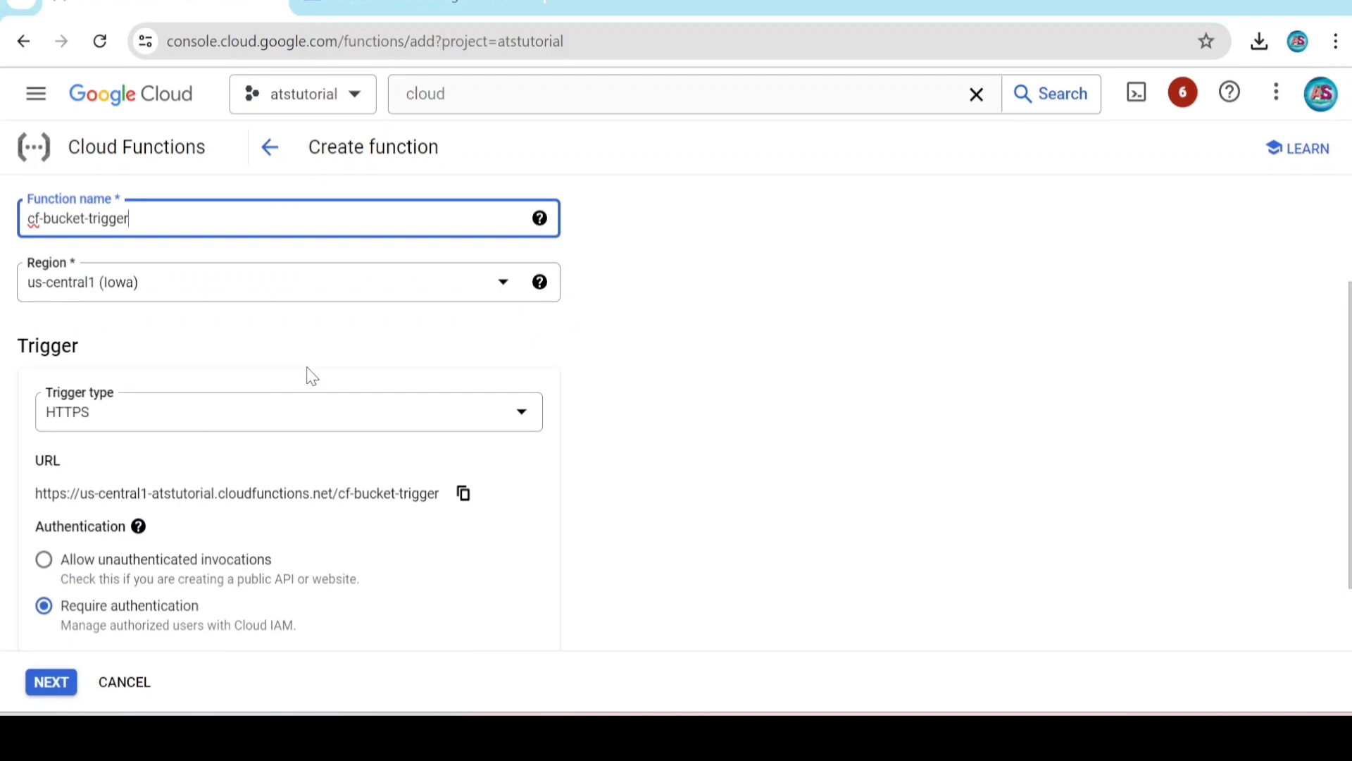
{"action": "left_click", "coordinate": [334, 425]}
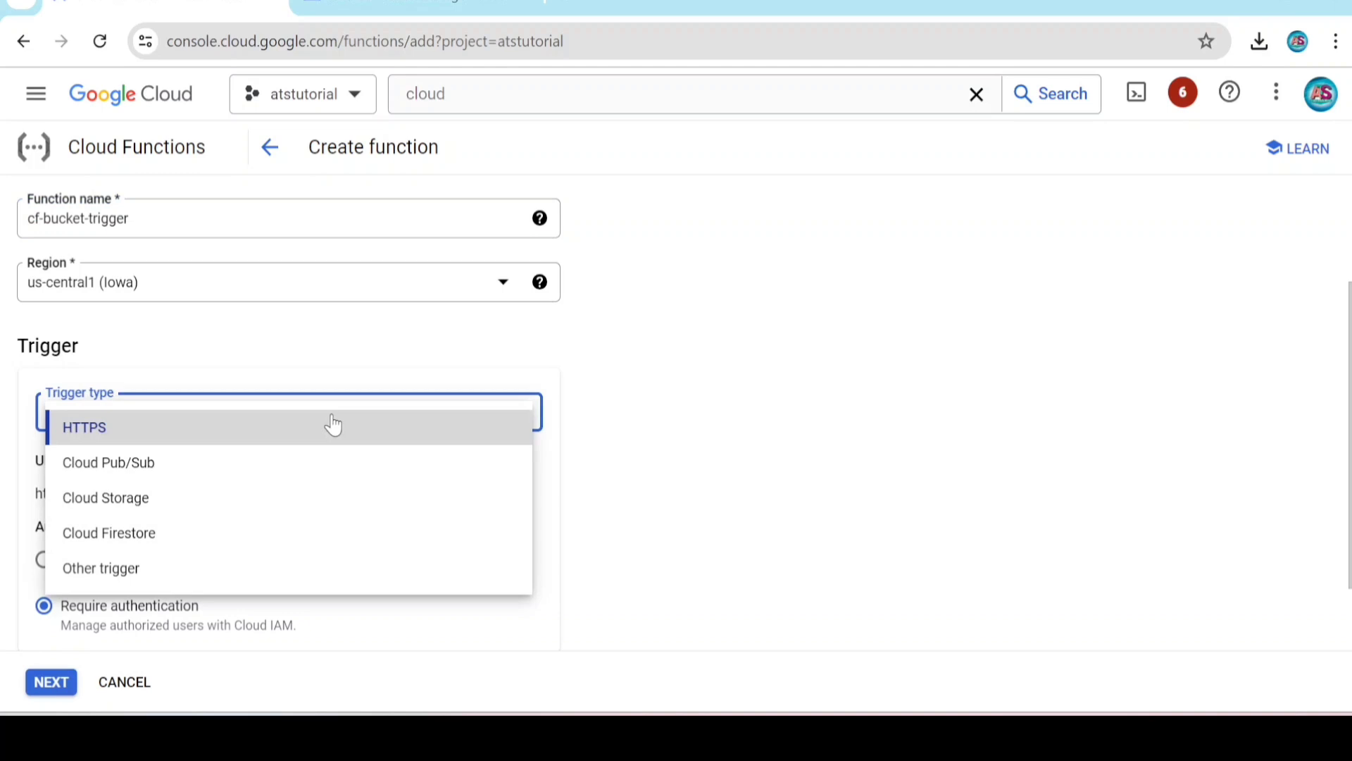
{"action": "left_click", "coordinate": [175, 504]}
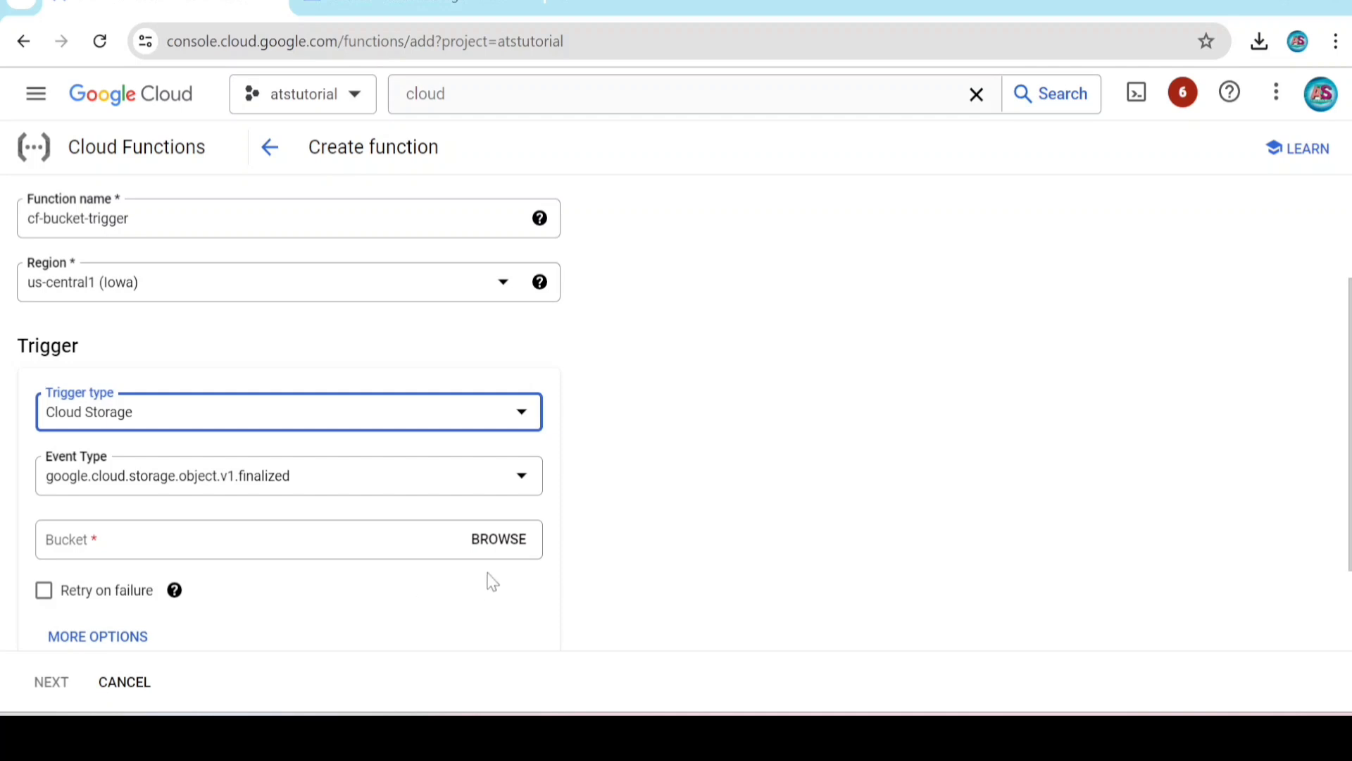
{"action": "left_click", "coordinate": [497, 541]}
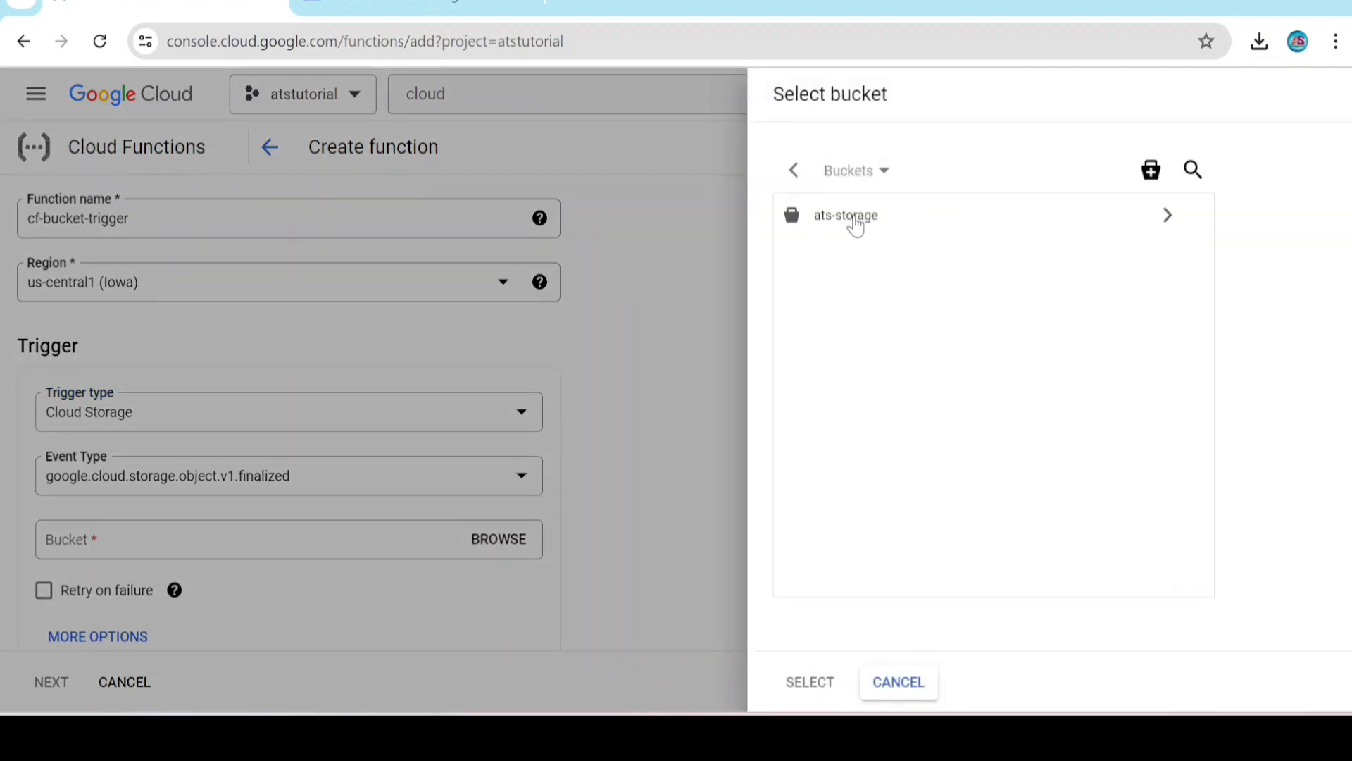
{"action": "left_click", "coordinate": [858, 222]}
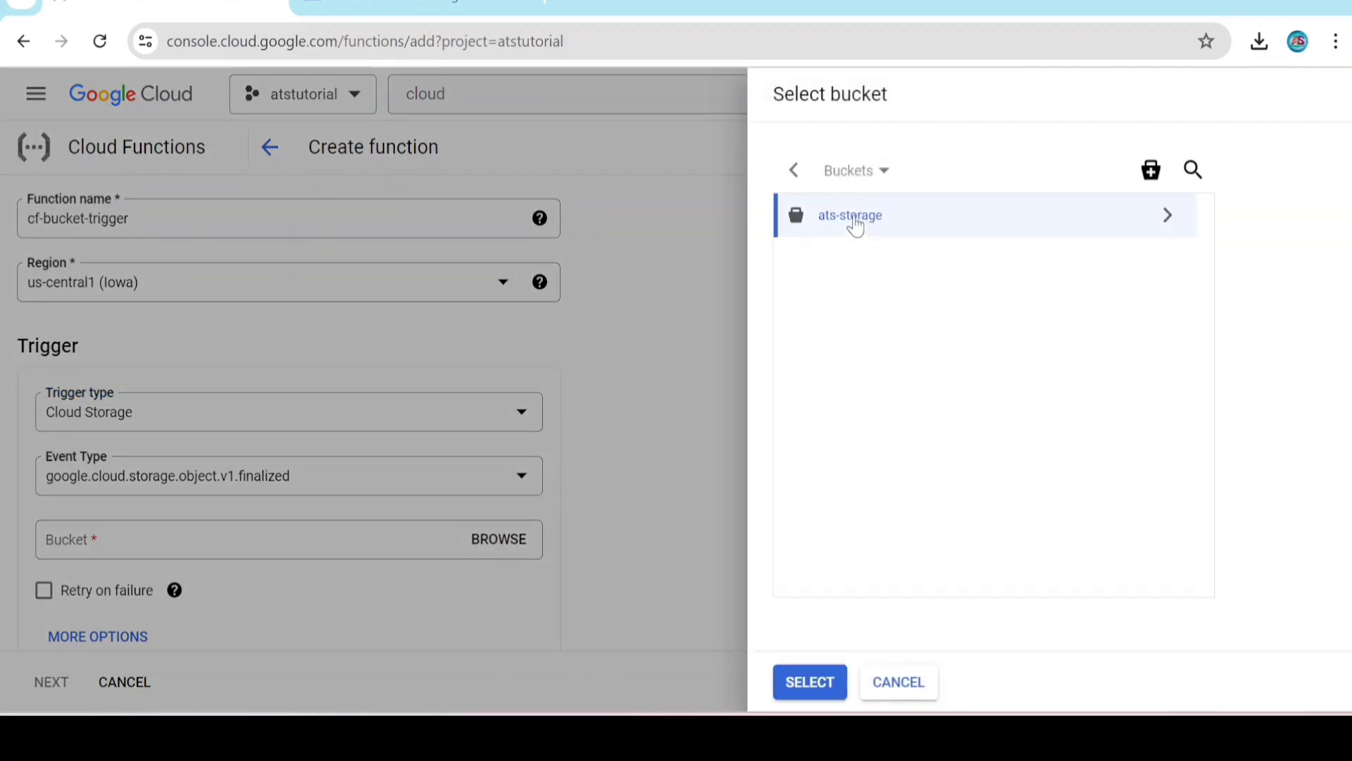
{"action": "left_click", "coordinate": [811, 685]}
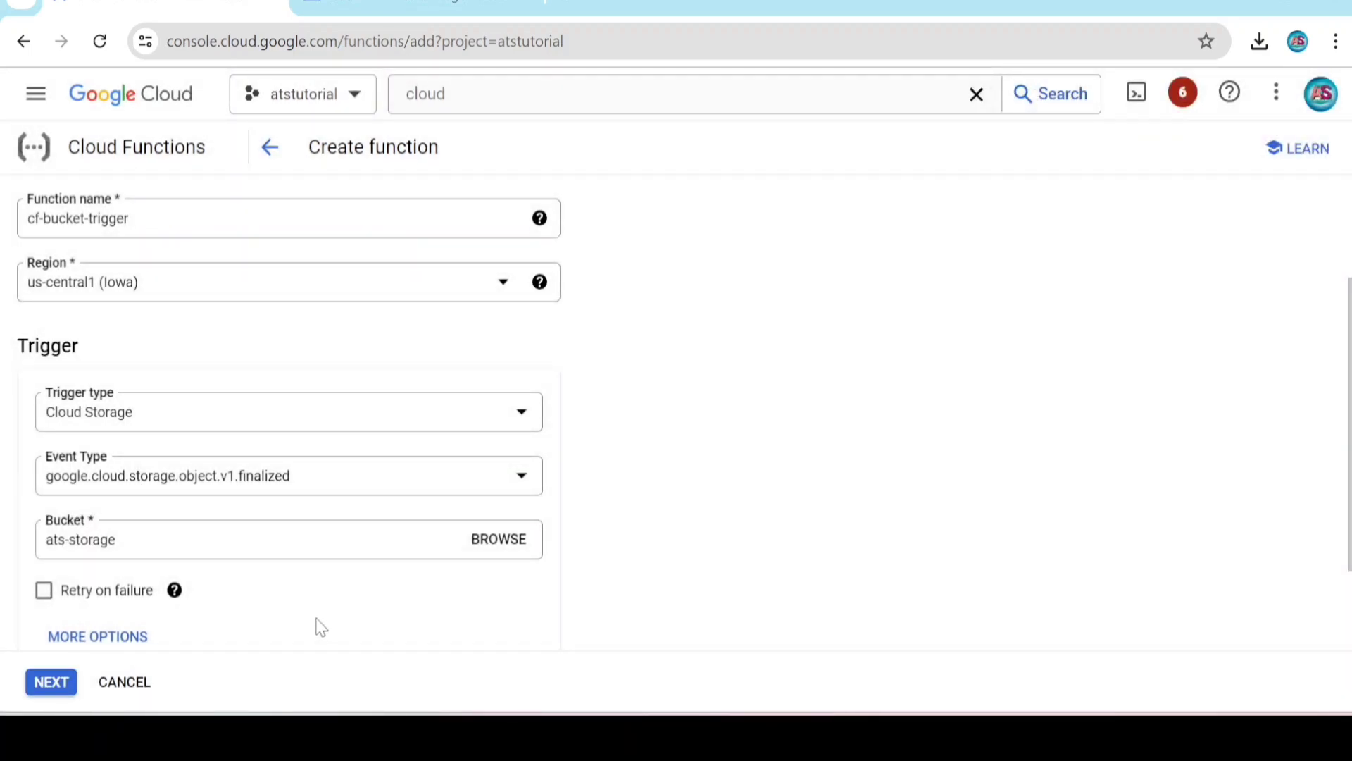
Review the function's runtime settings, including memory, timeout, concurrency, autoscaling, service account and environment variables.
{"action": "scroll", "coordinate": [318, 625], "scroll_direction": "down", "scroll_amount": 2}
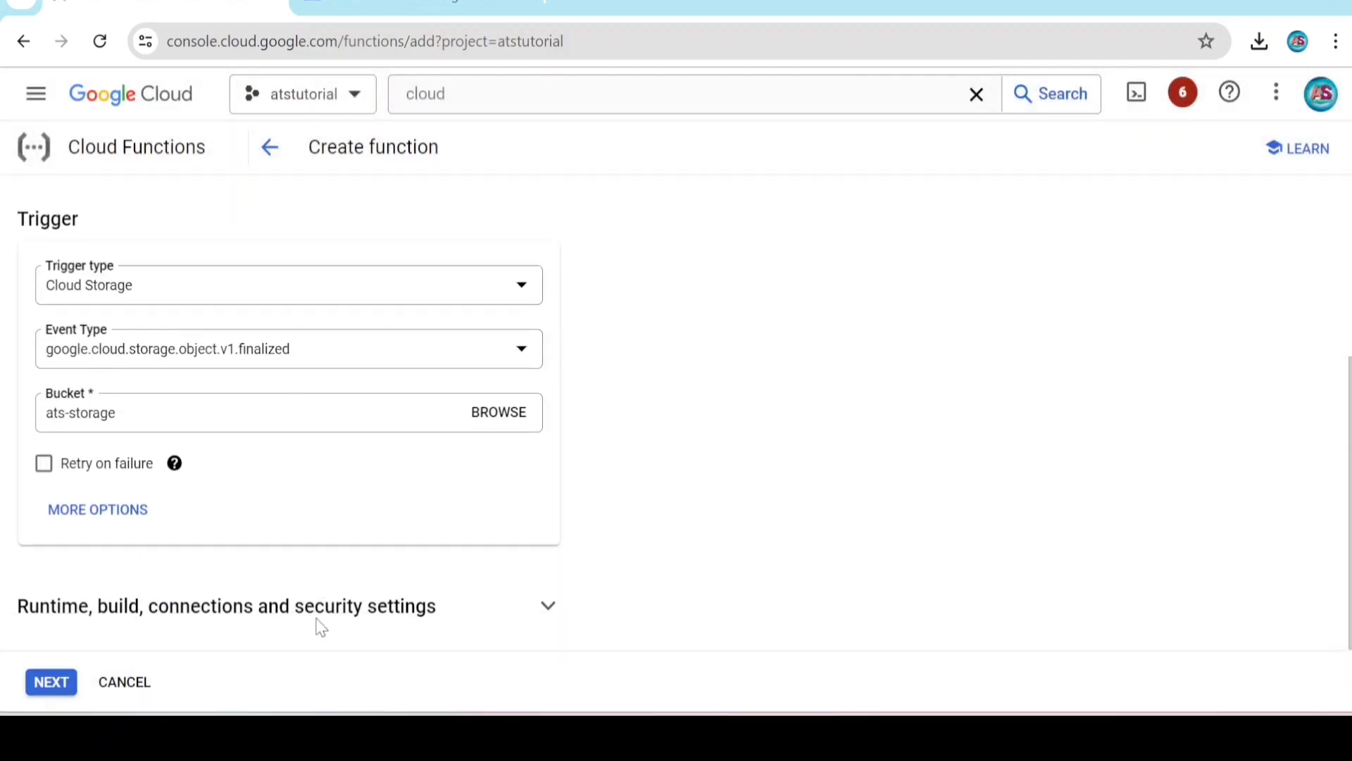
{"action": "left_click", "coordinate": [461, 612]}
{"action": "scroll", "coordinate": [461, 612], "scroll_direction": "down", "scroll_amount": 5}
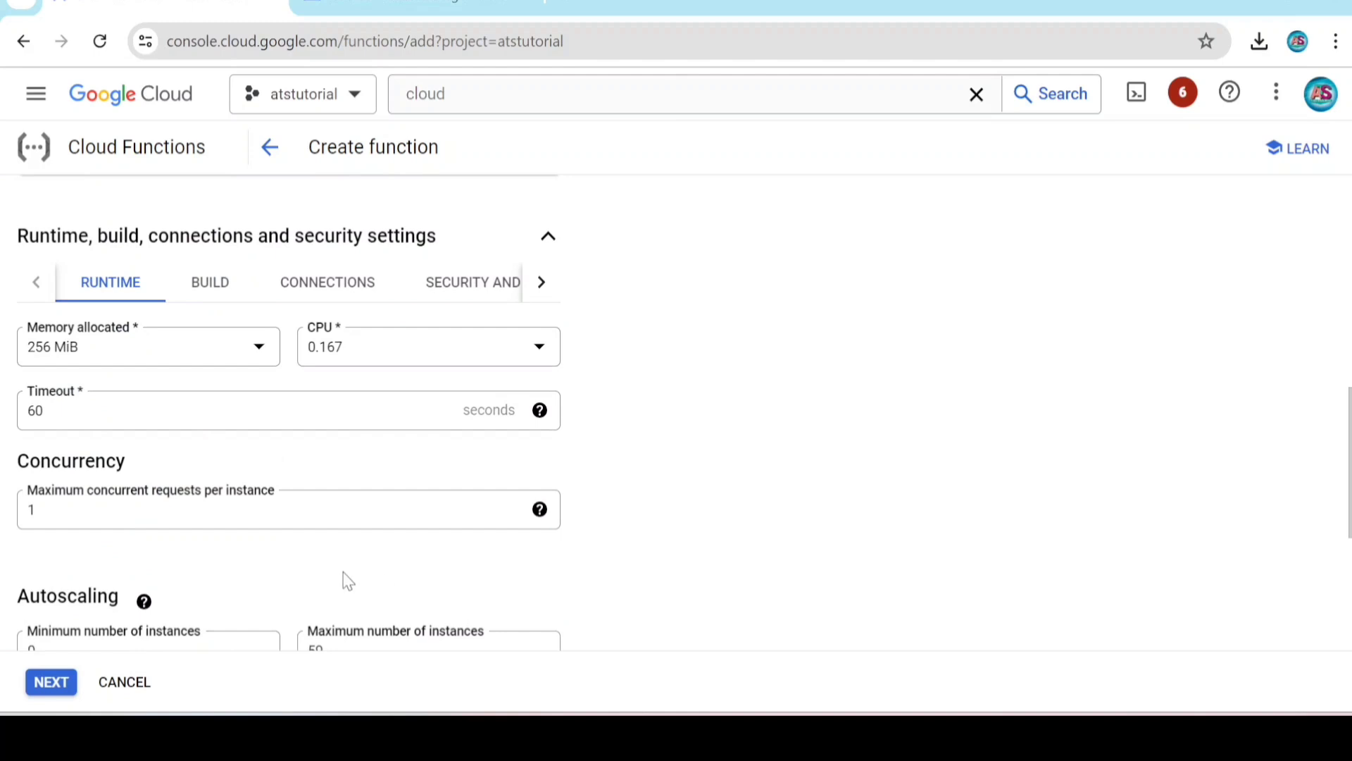
{"action": "scroll", "coordinate": [347, 581], "scroll_direction": "down", "scroll_amount": 5}
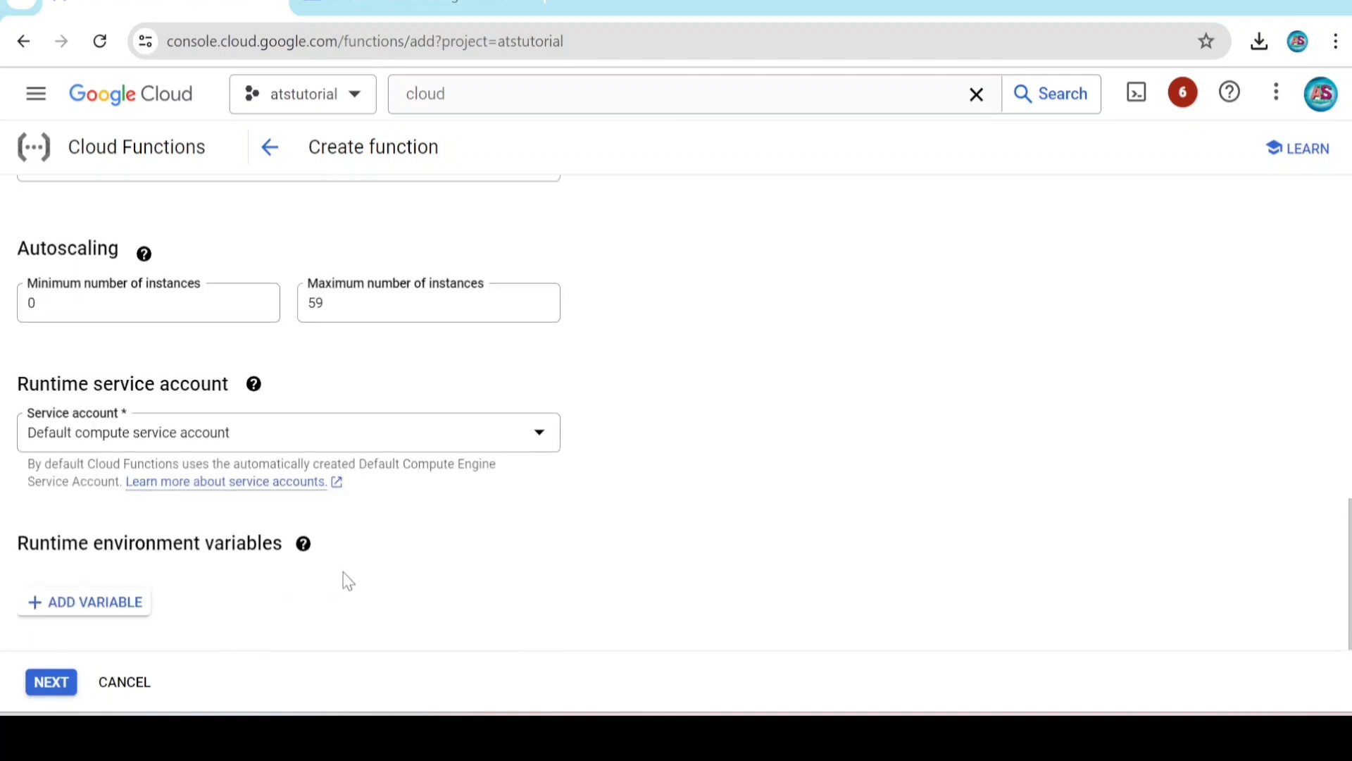
{"action": "scroll", "coordinate": [347, 581], "scroll_direction": "up", "scroll_amount": 4}
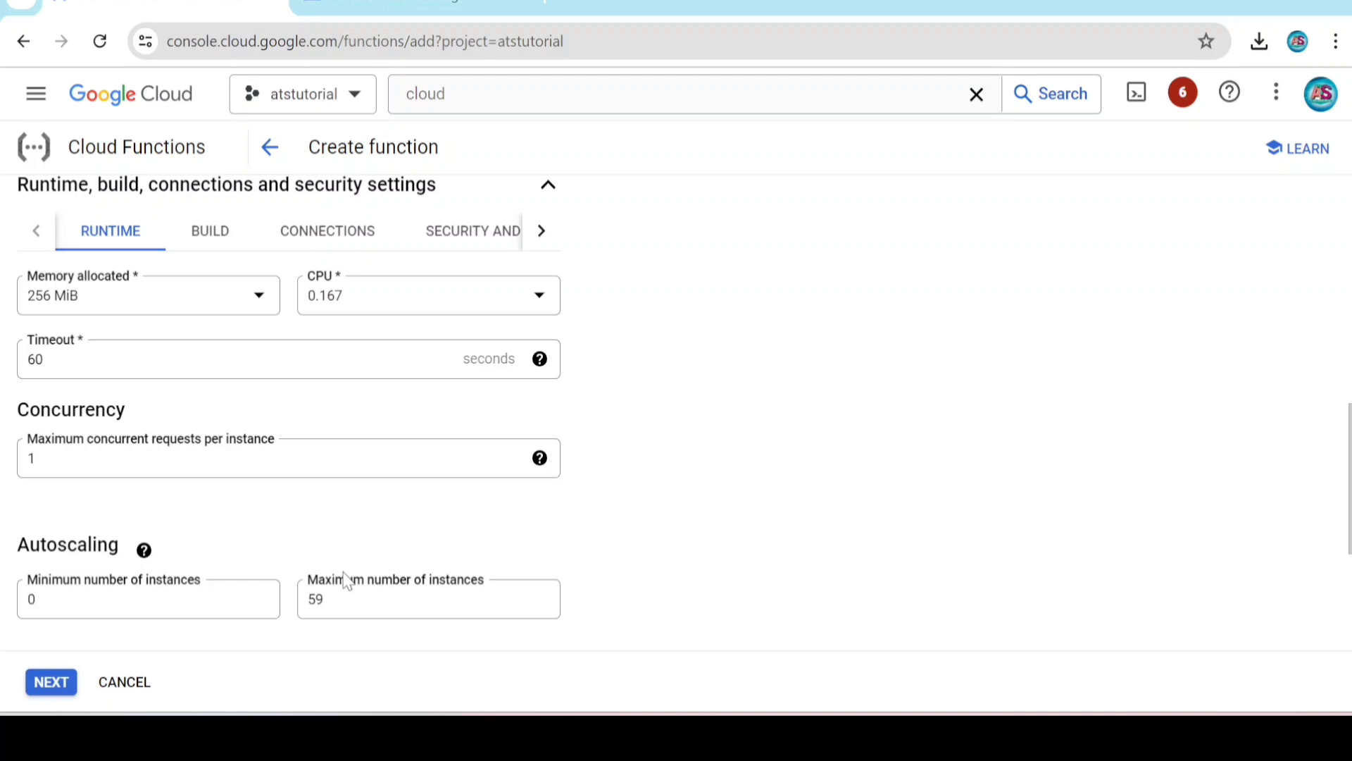
{"action": "scroll", "coordinate": [345, 581], "scroll_direction": "down", "scroll_amount": 4}
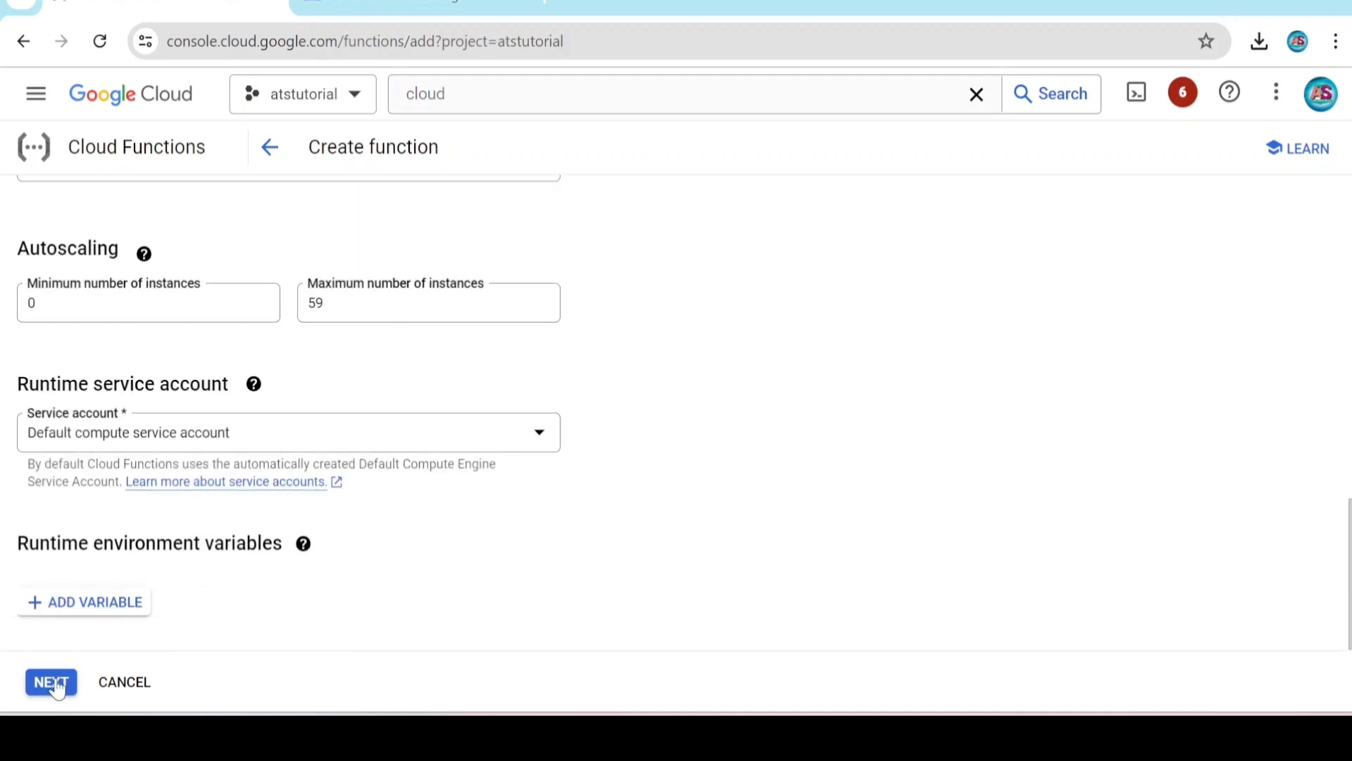
{"action": "scroll", "coordinate": [270, 294], "scroll_direction": "up", "scroll_amount": 12}
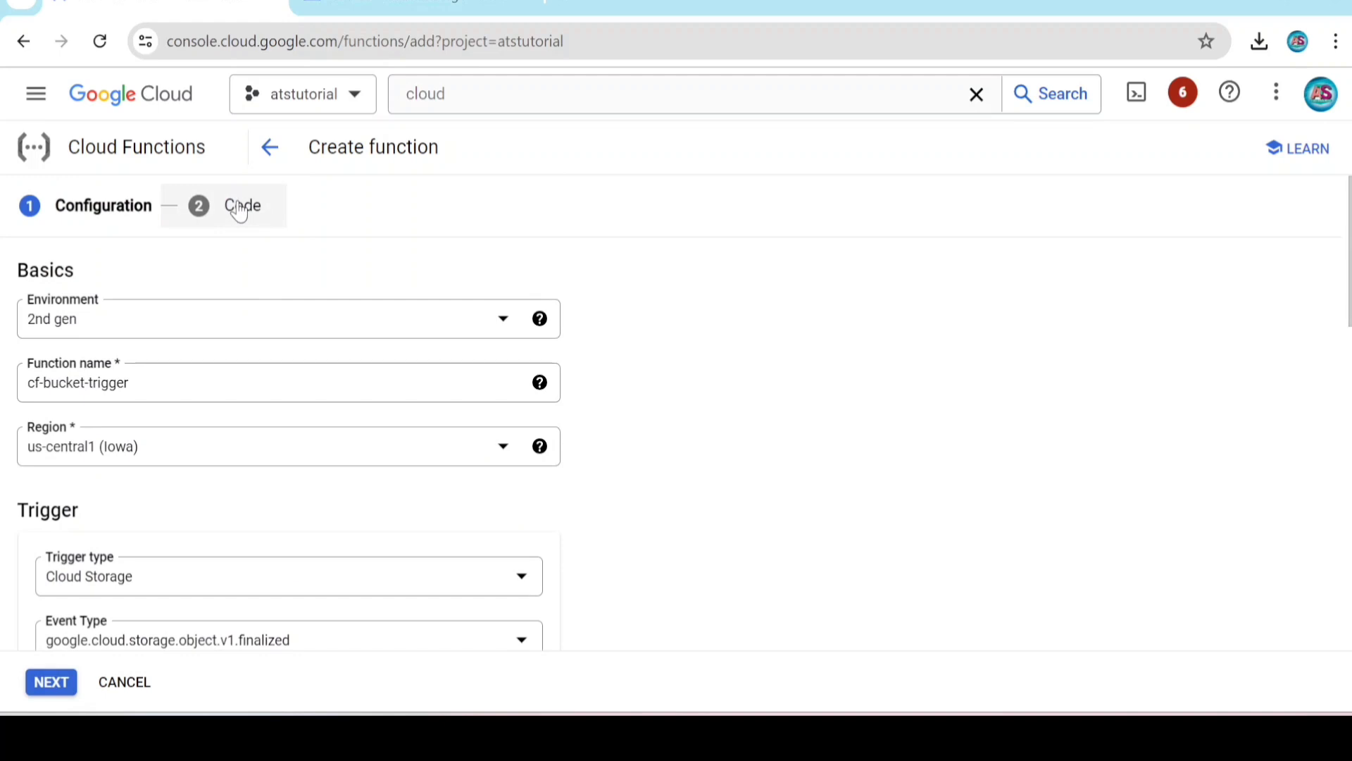
Proceed to the function's code stage and set the runtime to Python 3.12.
{"action": "left_click", "coordinate": [239, 207]}
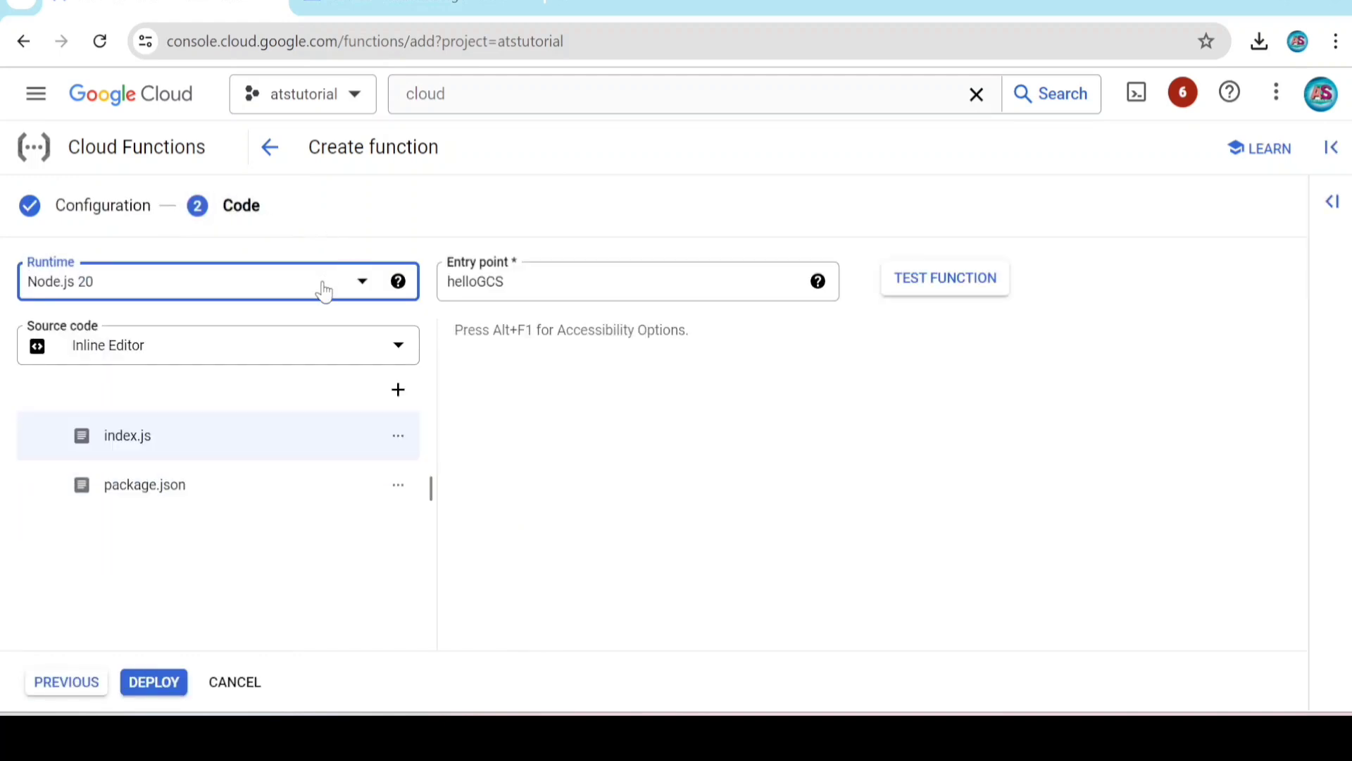
{"action": "left_click", "coordinate": [398, 280]}
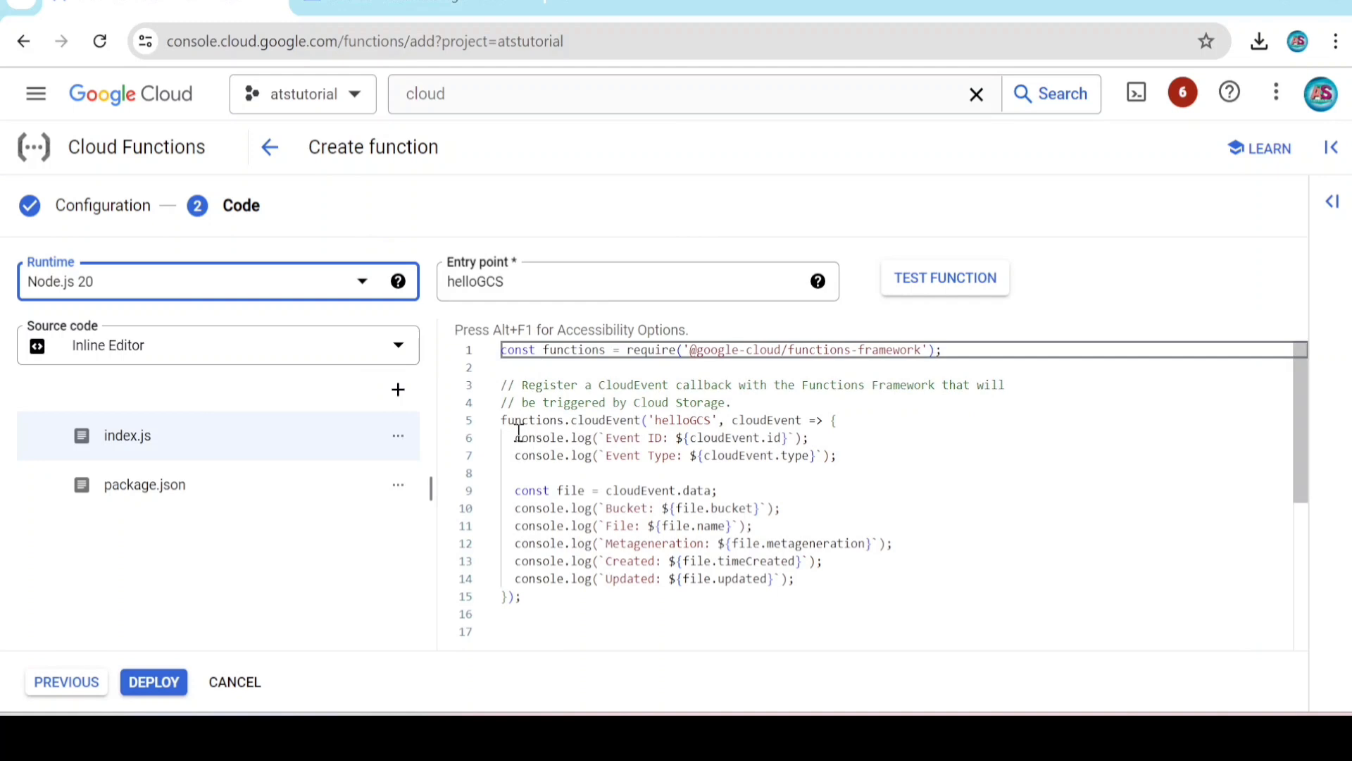
{"action": "left_click", "coordinate": [200, 285]}
{"action": "scroll", "coordinate": [144, 486], "scroll_direction": "down", "scroll_amount": 3}
{"action": "scroll", "coordinate": [149, 494], "scroll_direction": "down", "scroll_amount": 1}
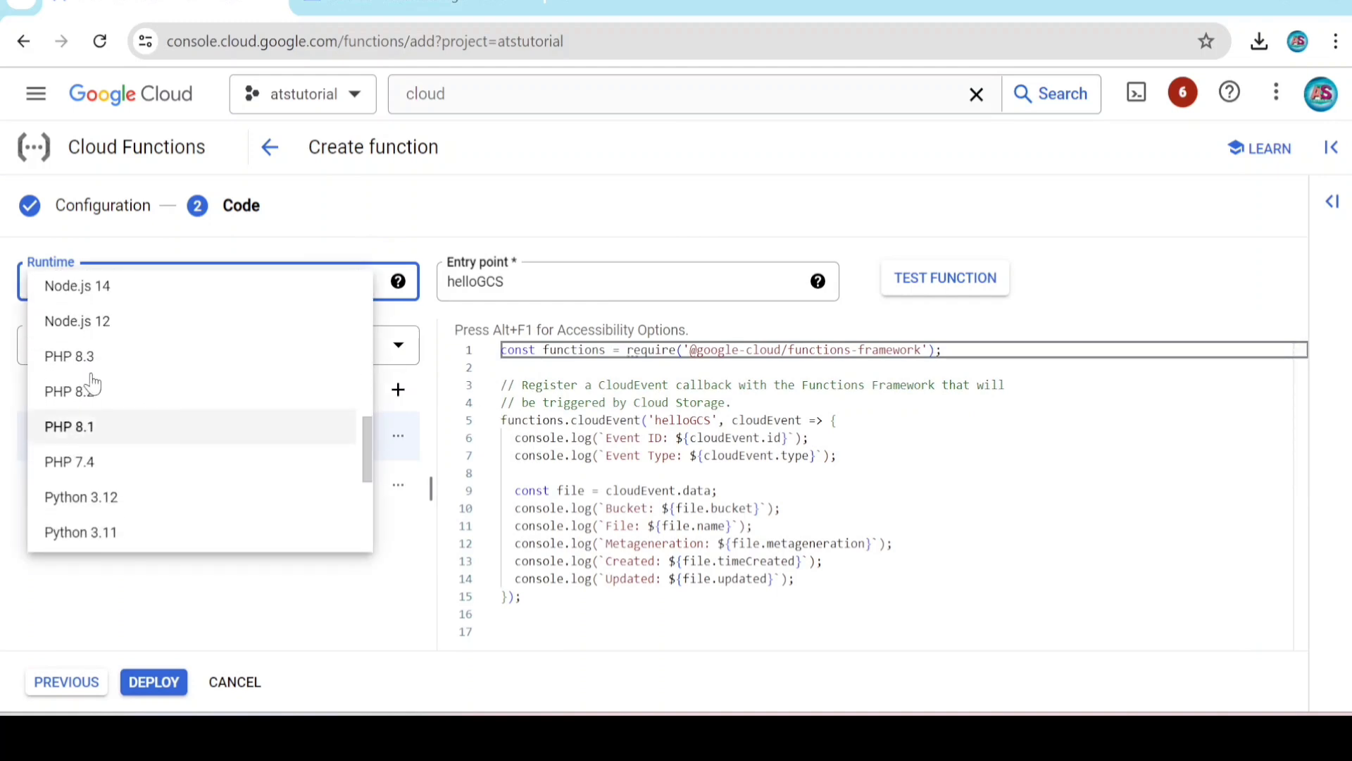
{"action": "left_click", "coordinate": [148, 501]}
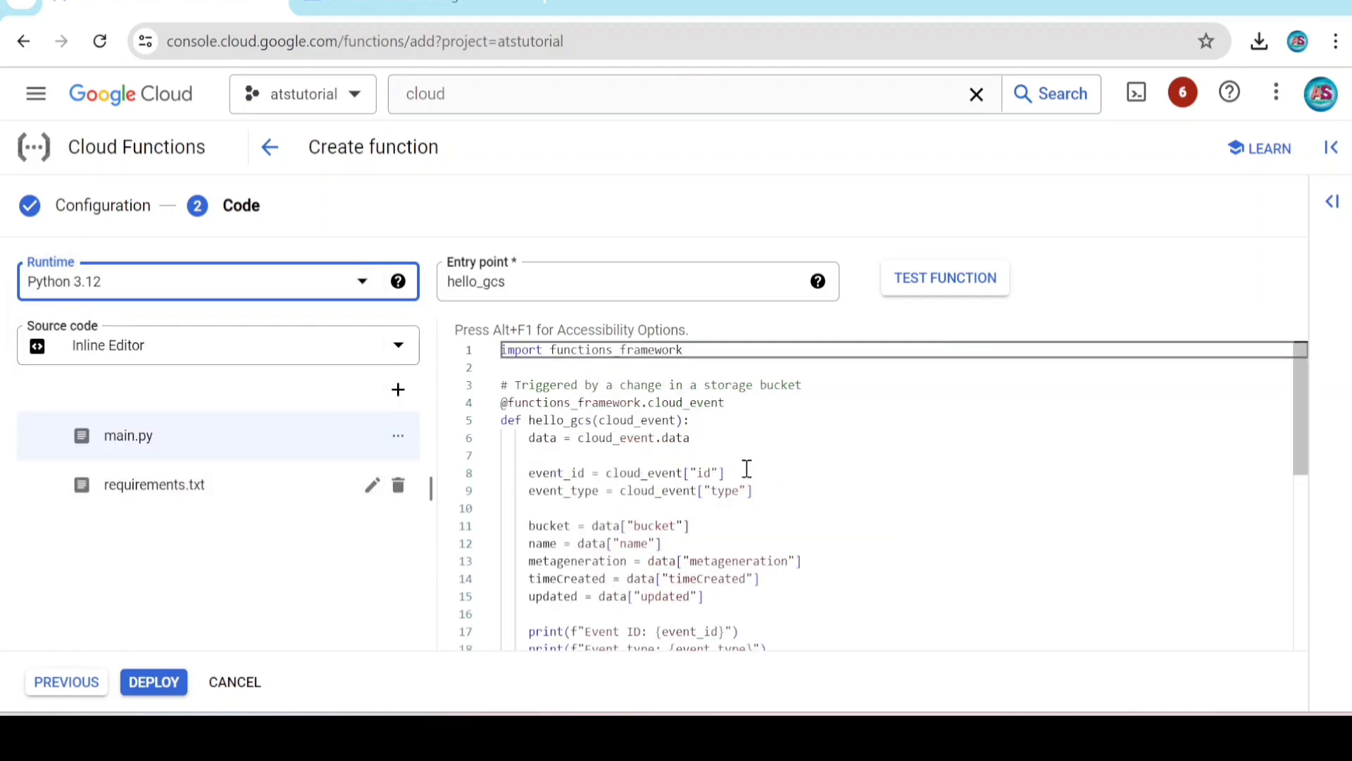
Read through the hello_gcs code in main.py, including its event parameter and print statements, and deploy the function.
{"action": "scroll", "coordinate": [745, 468], "scroll_direction": "down", "scroll_amount": 2}
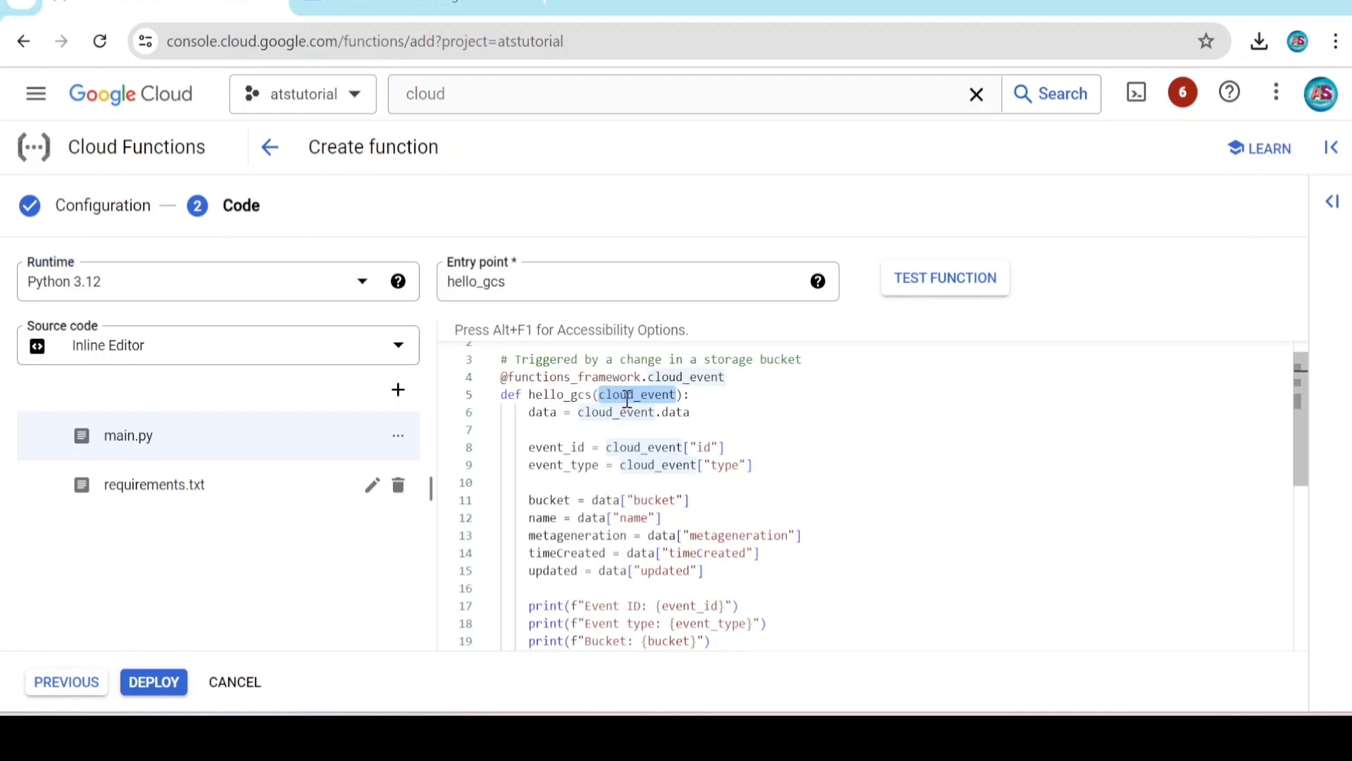
{"action": "double_click", "coordinate": [627, 395]}
{"action": "scroll", "coordinate": [655, 584], "scroll_direction": "down", "scroll_amount": 3}
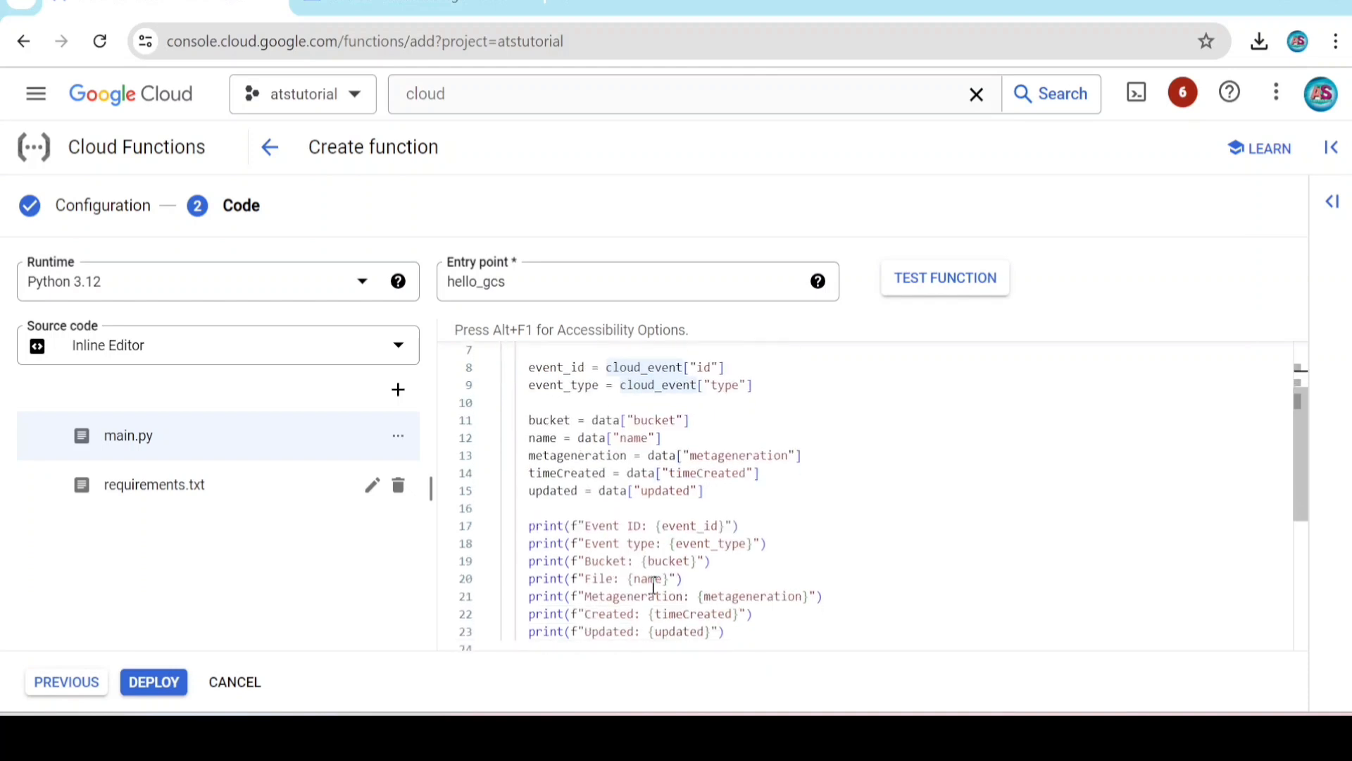
{"action": "left_click", "coordinate": [735, 599]}
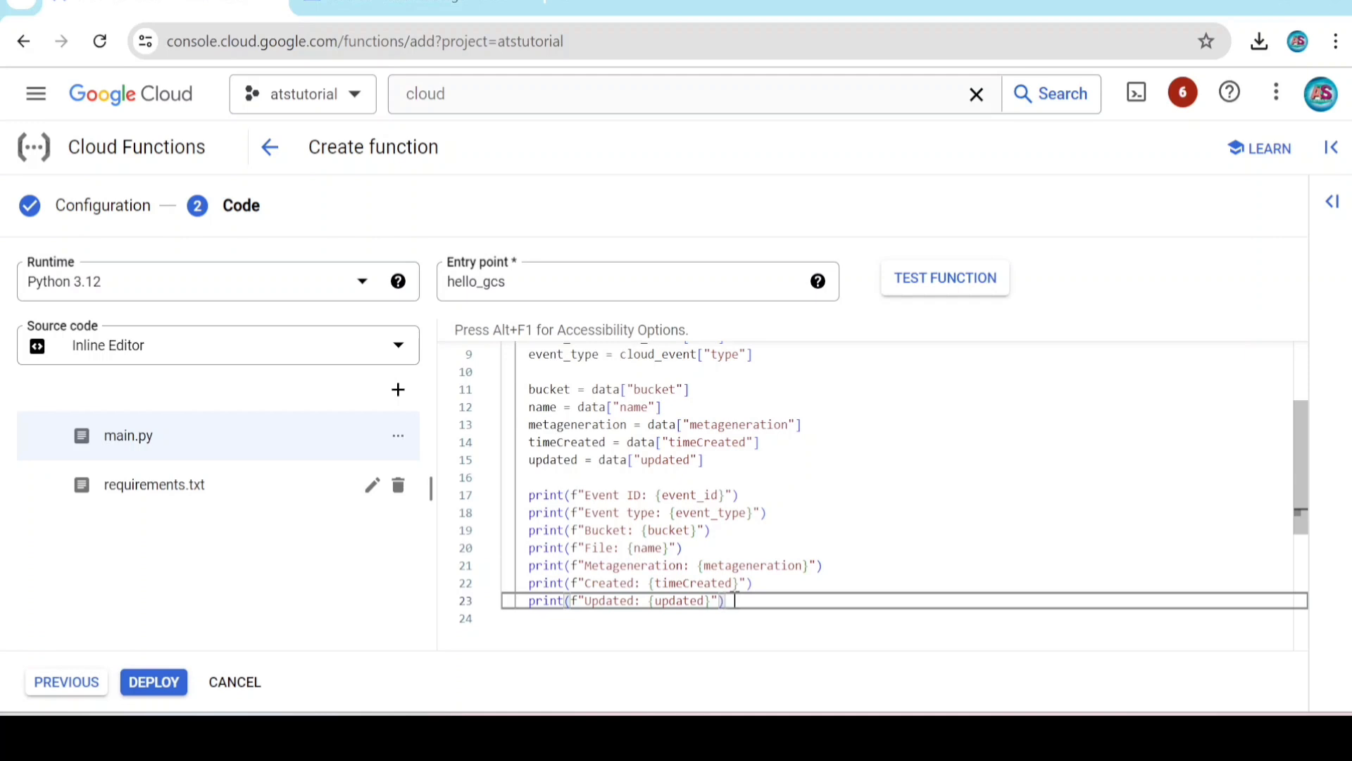
{"action": "left_click", "coordinate": [154, 682]}
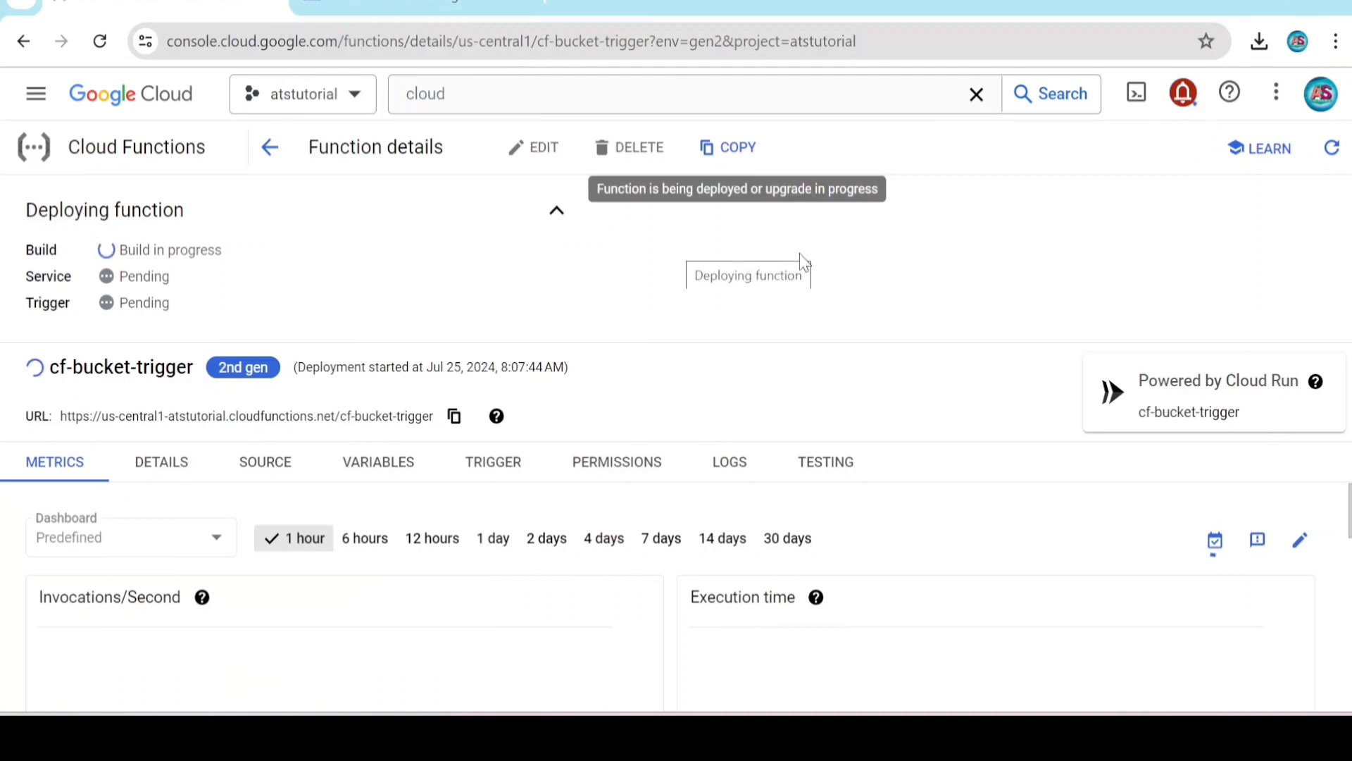
{"action": "mouse_move", "coordinate": [876, 736]}
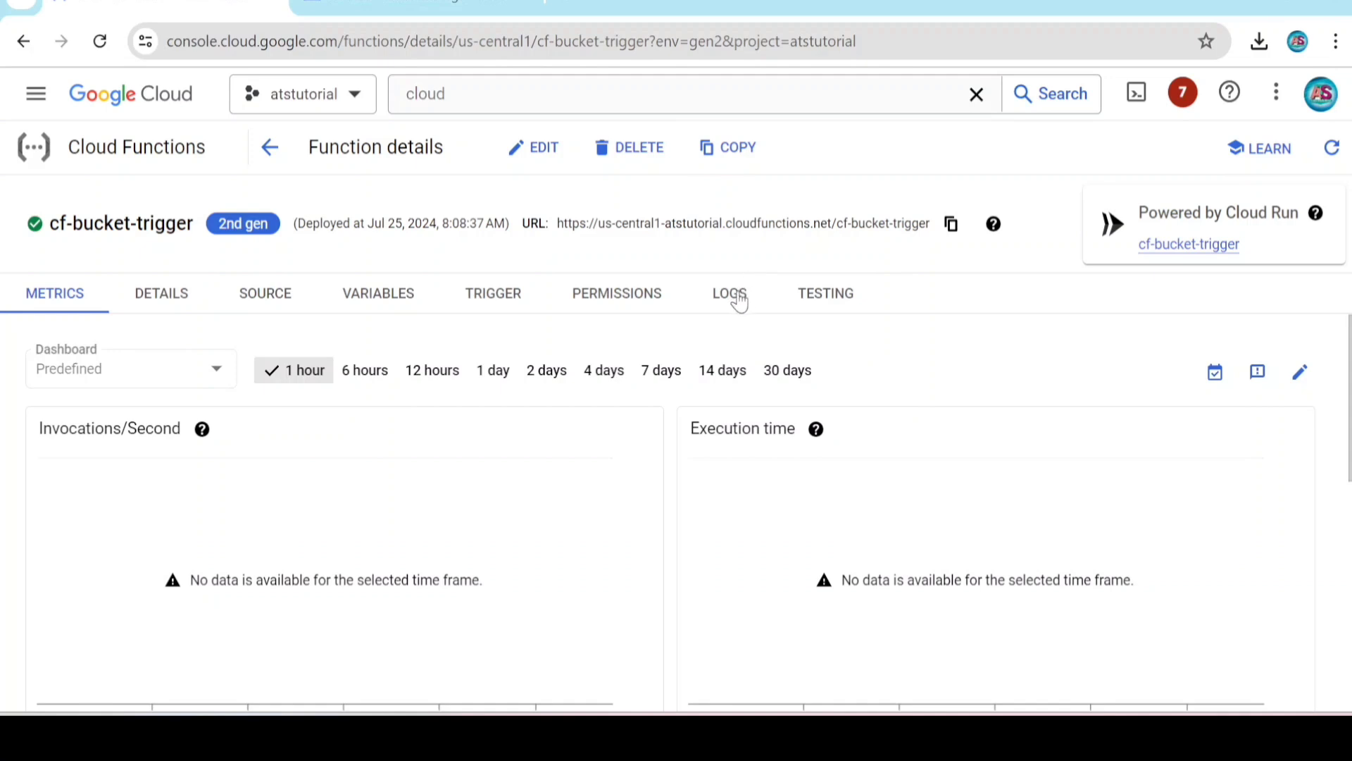
Examine the logs of the deployed cf-bucket-trigger function and the source code in its main.py.
{"action": "left_click", "coordinate": [737, 301]}
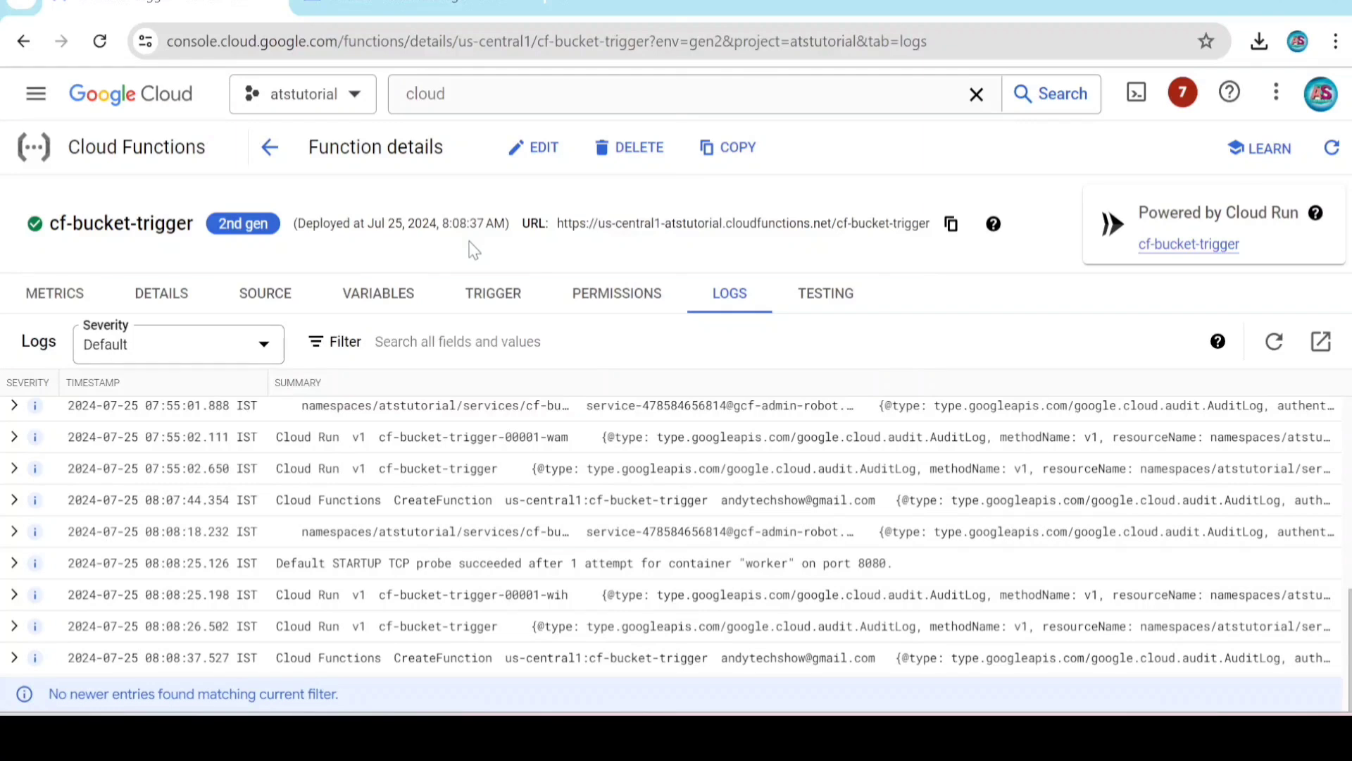
{"action": "left_click", "coordinate": [266, 294]}
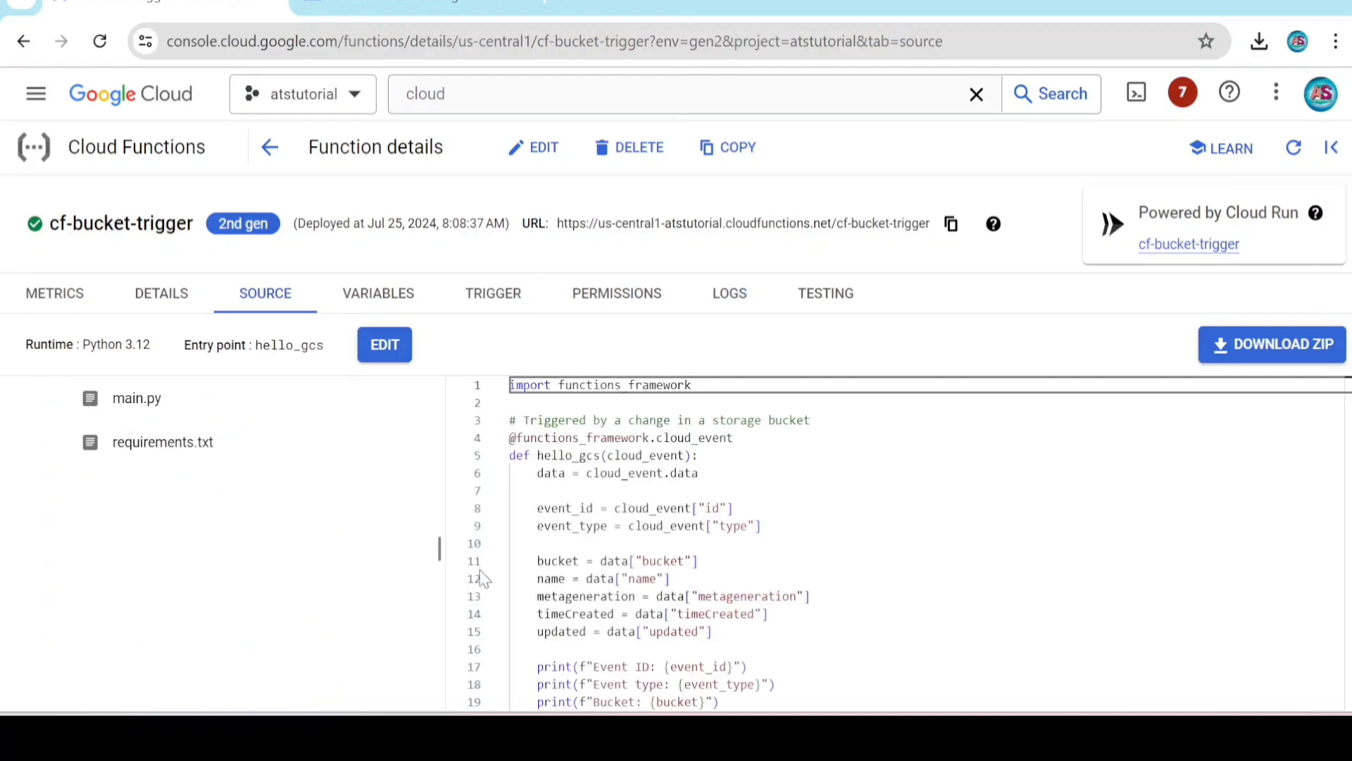
{"action": "scroll", "coordinate": [690, 595], "scroll_direction": "down", "scroll_amount": 3}
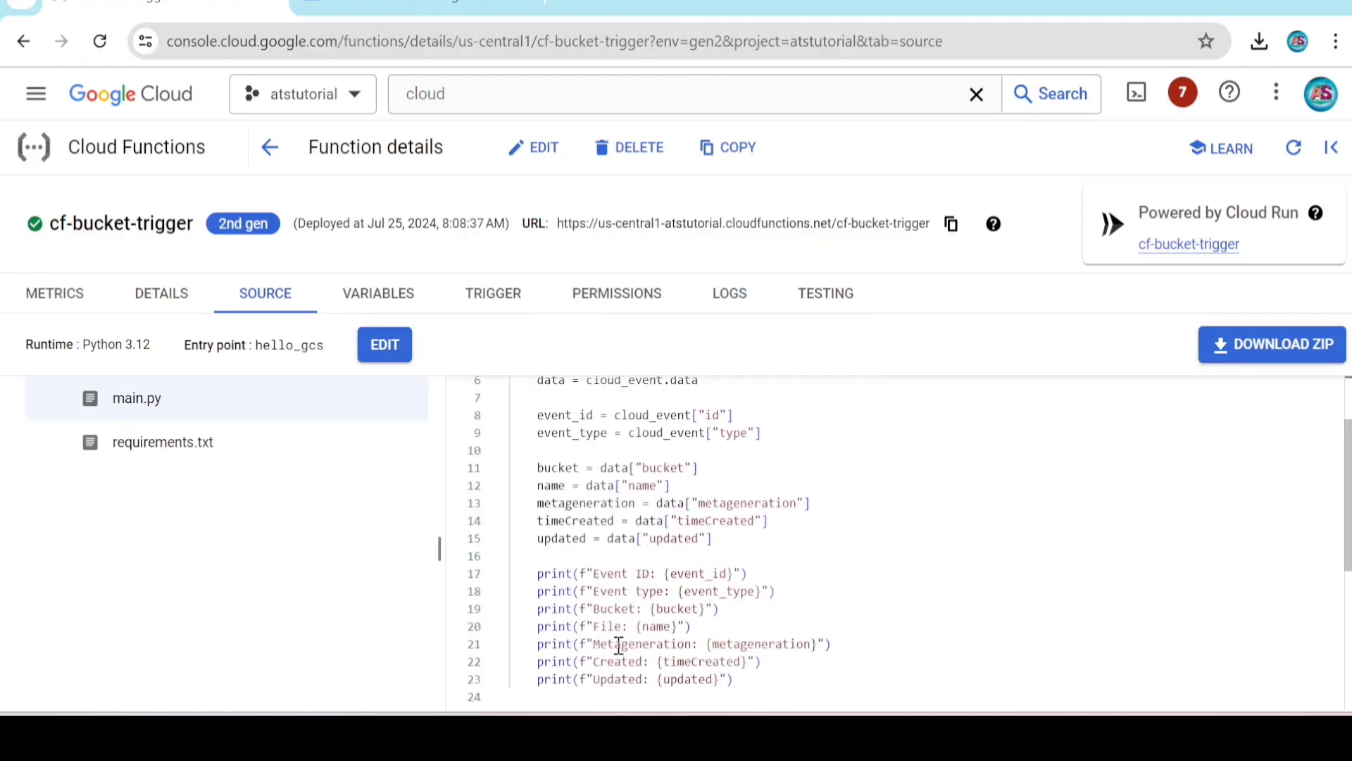
{"action": "scroll", "coordinate": [685, 665], "scroll_direction": "down", "scroll_amount": 2}
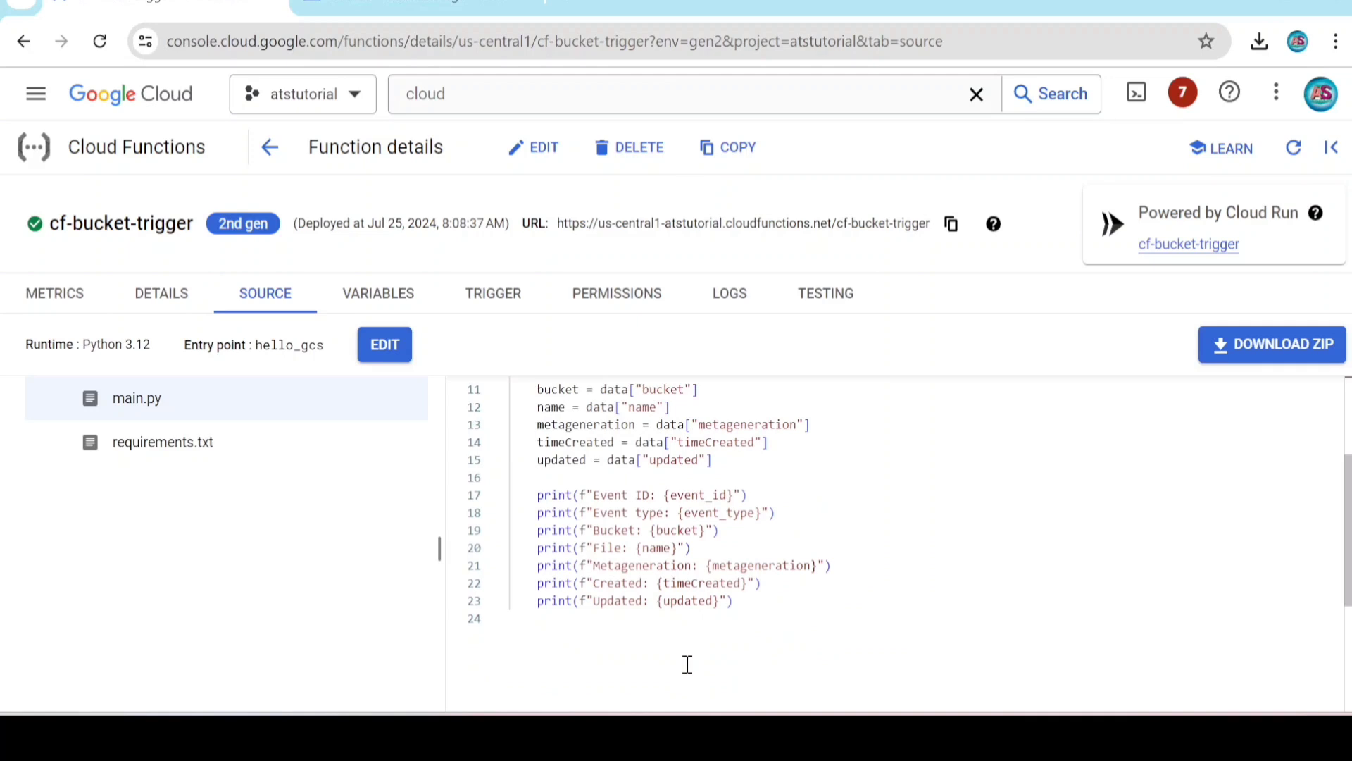
{"action": "scroll", "coordinate": [664, 602], "scroll_direction": "up", "scroll_amount": 4}
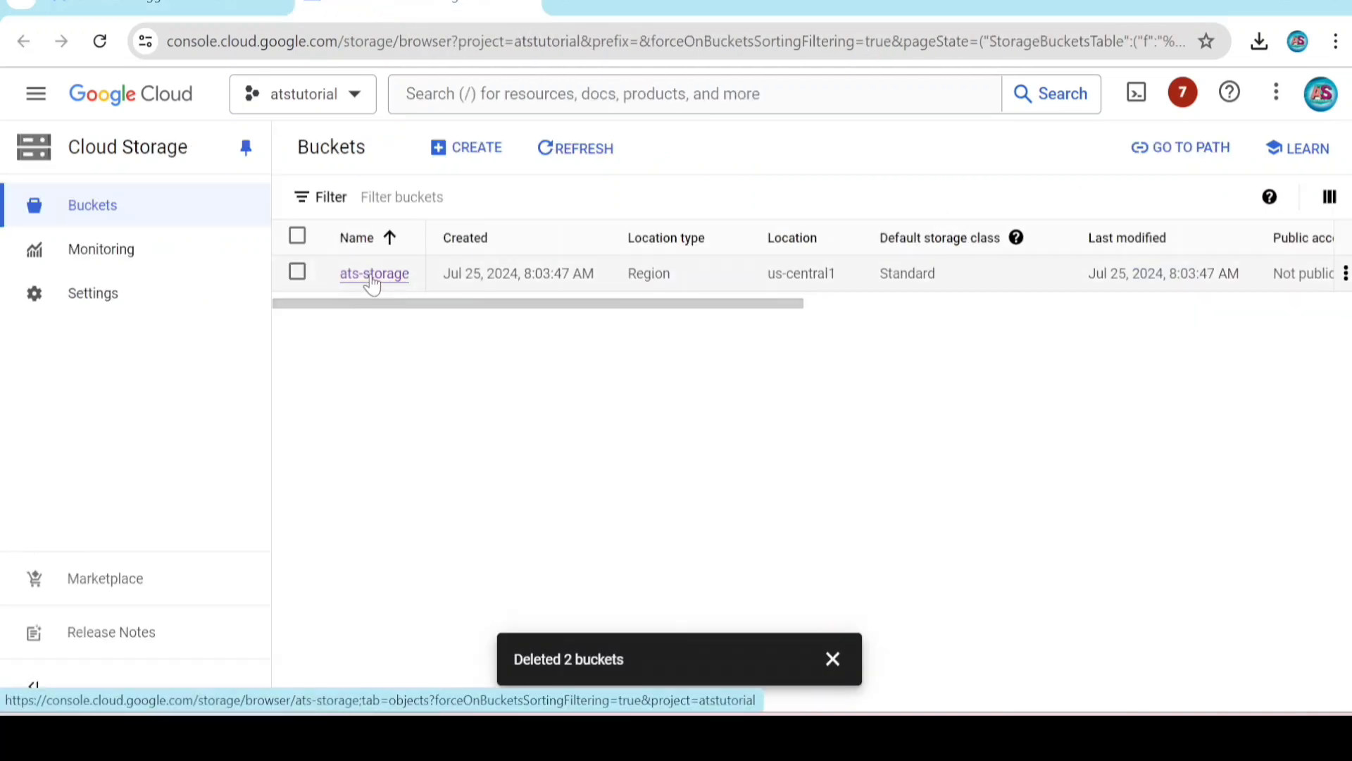
Open the ats-storage bucket and upload the sample.csv file from the ATS folder.
{"action": "left_click", "coordinate": [372, 280]}
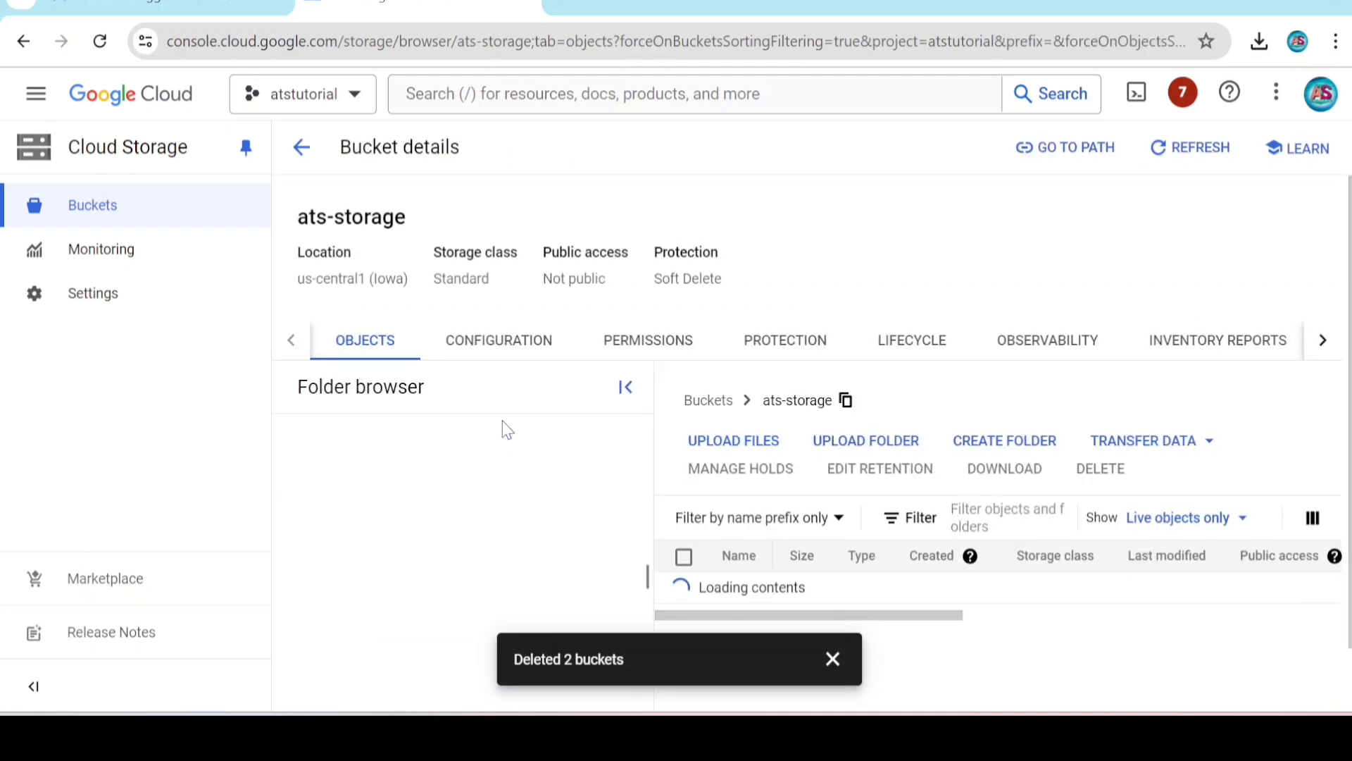
{"action": "left_click", "coordinate": [736, 450]}
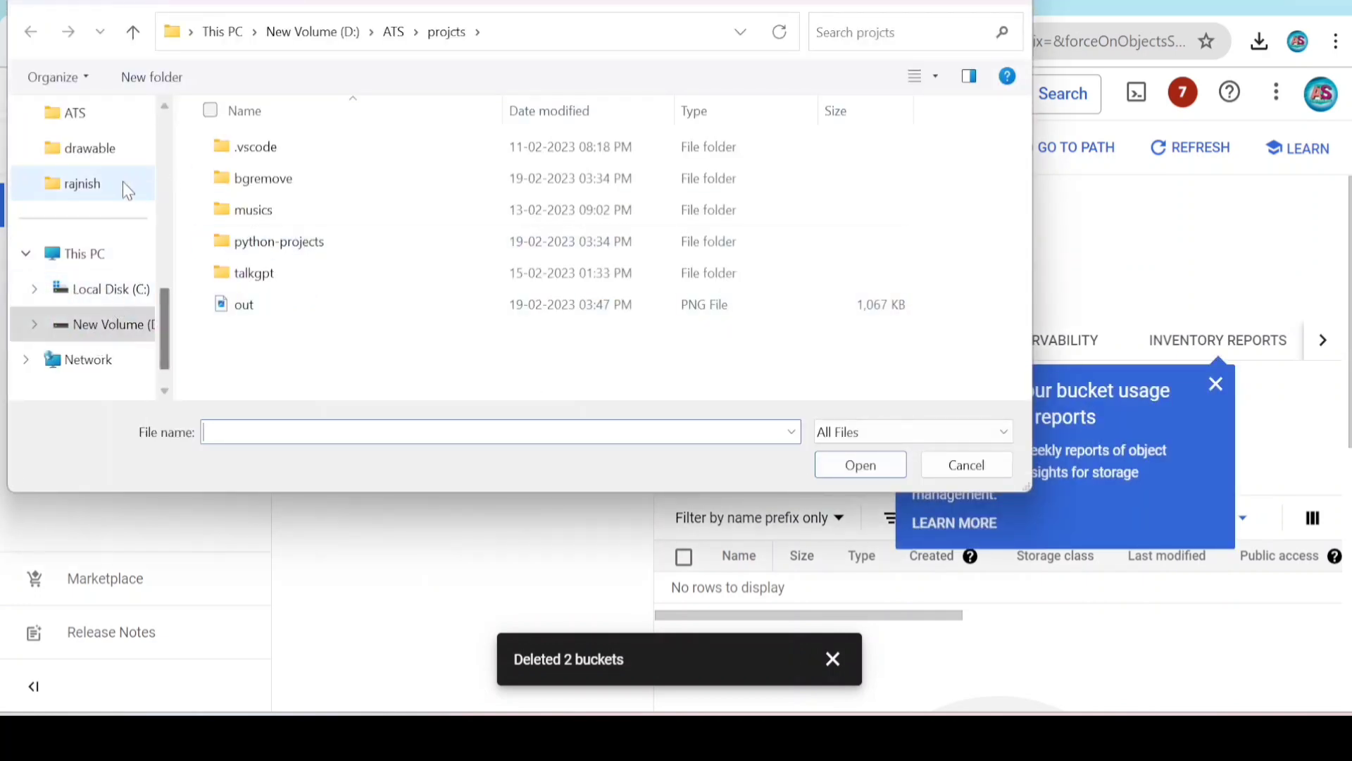
{"action": "left_click", "coordinate": [68, 112]}
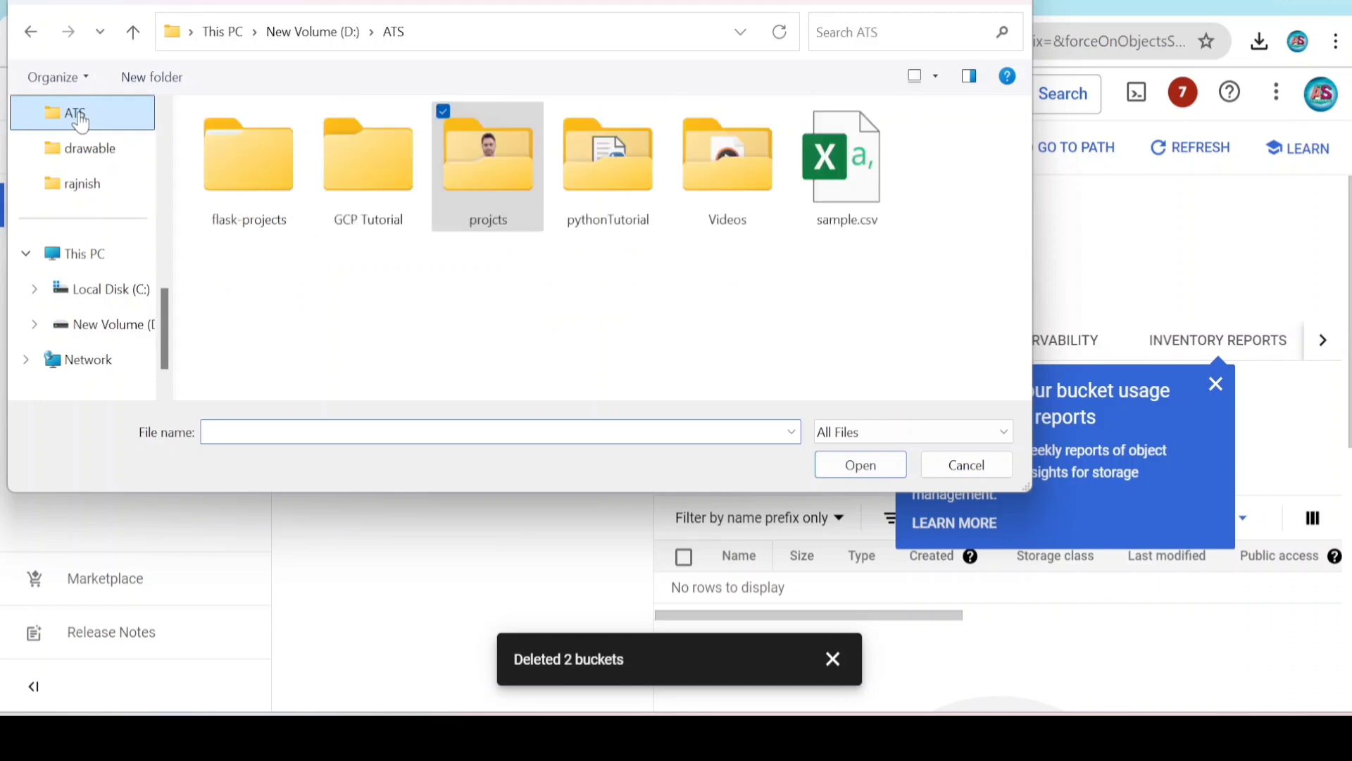
{"action": "left_click", "coordinate": [871, 183]}
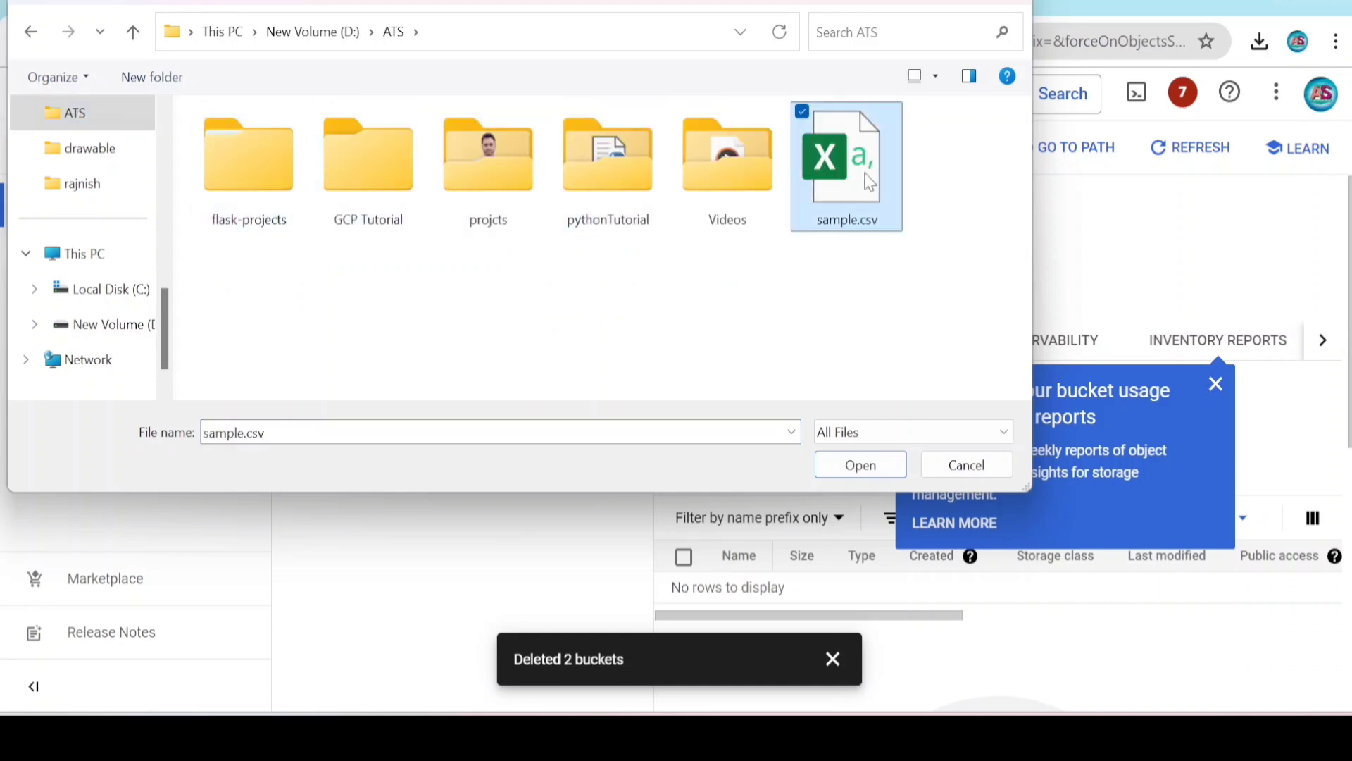
{"action": "left_click", "coordinate": [861, 466]}
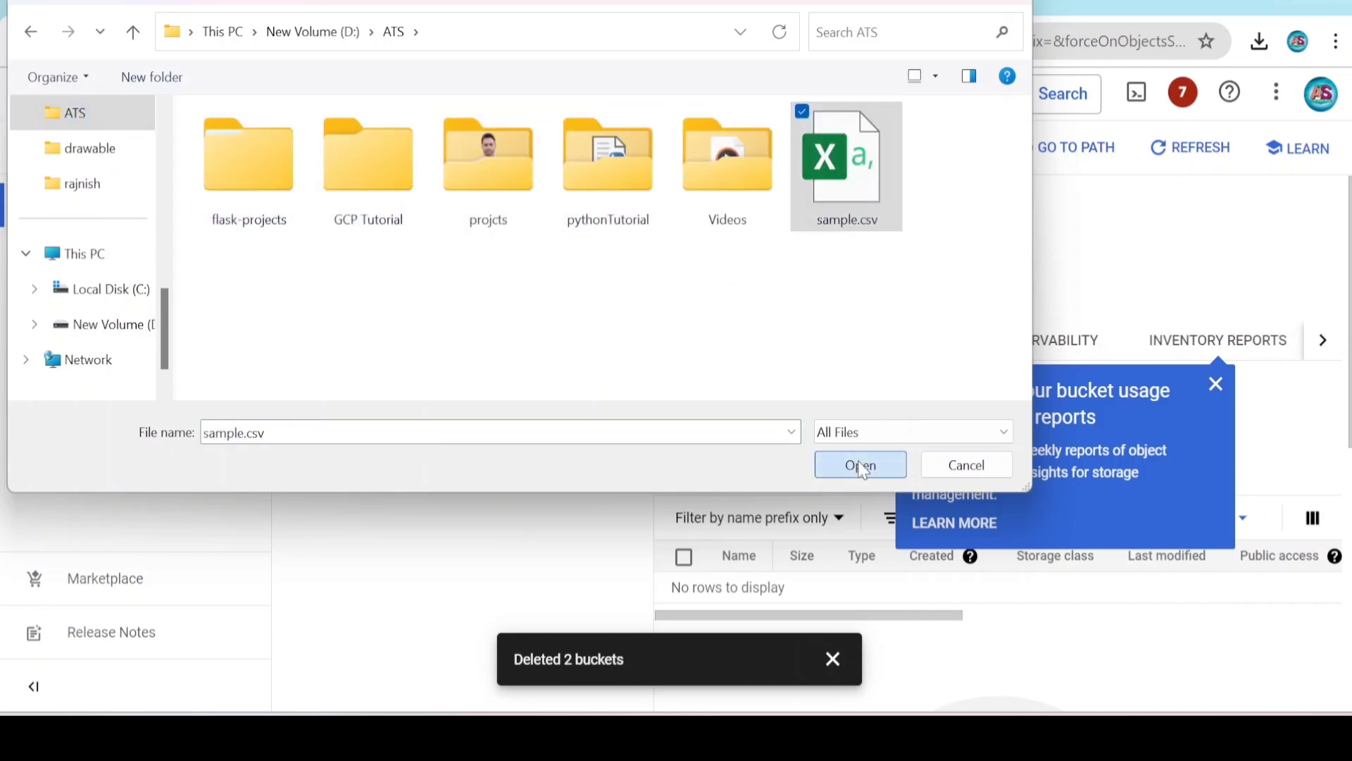
Dismiss the inventory reports tip, enlarge the bucket's object list area, and close the upload progress and completion notices.
{"action": "left_click", "coordinate": [1216, 388]}
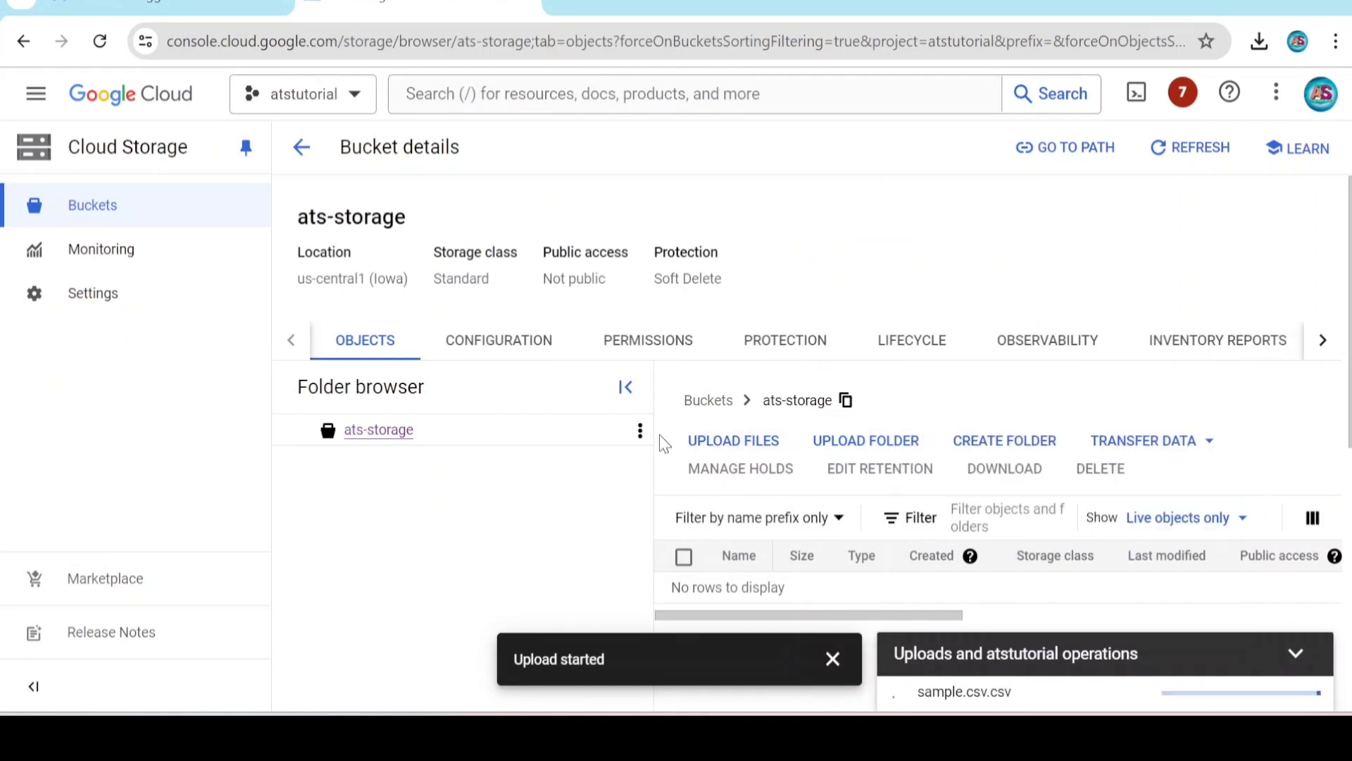
{"action": "left_click_drag", "start_coordinate": [643, 429], "coordinate": [448, 429]}
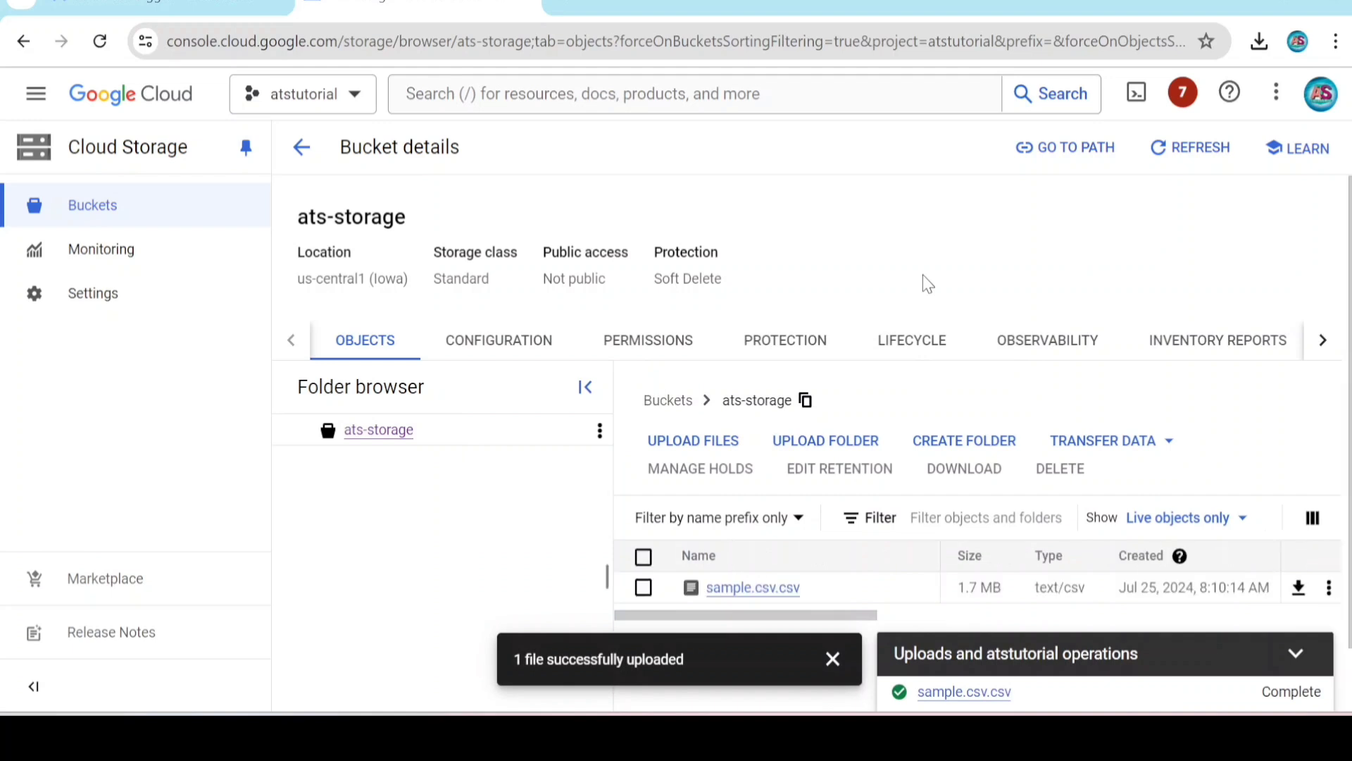
{"action": "key", "text": "ctrl+minus"}
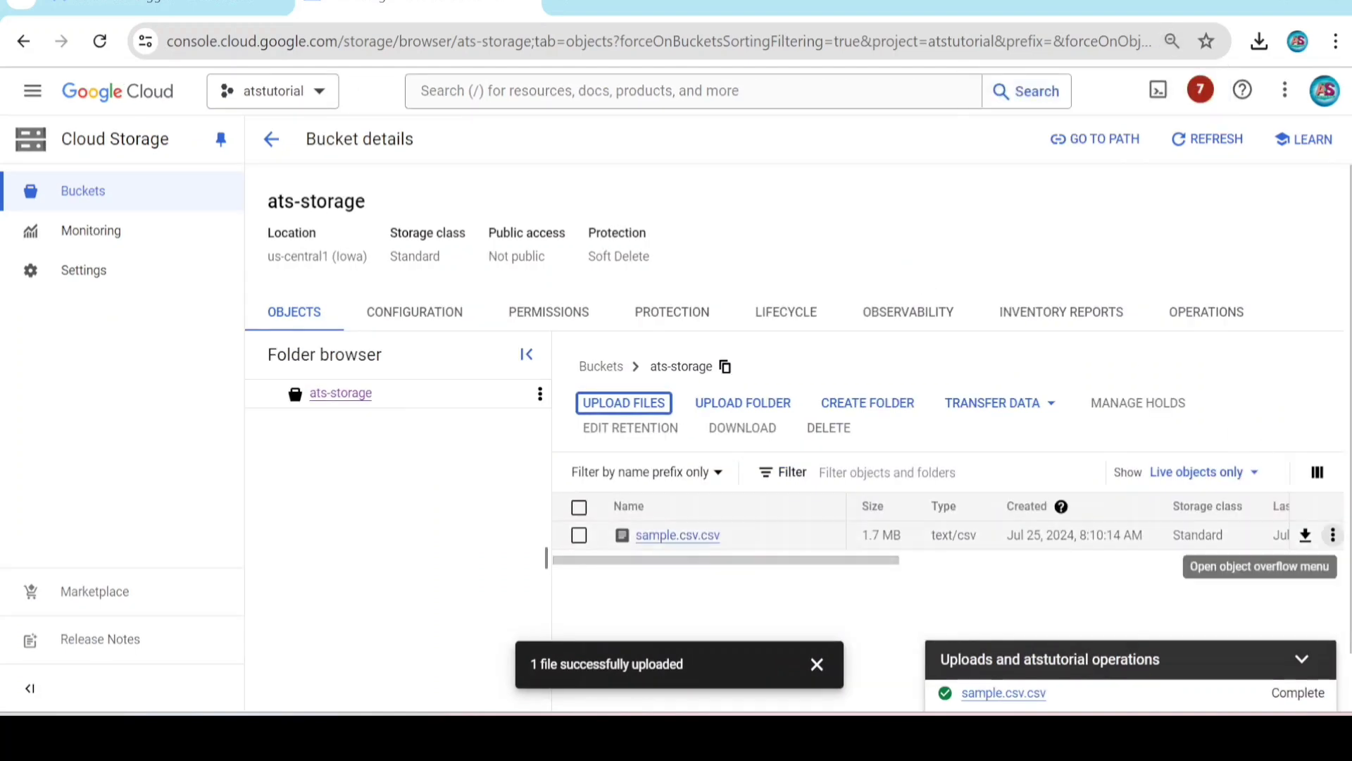
{"action": "left_click", "coordinate": [1293, 697]}
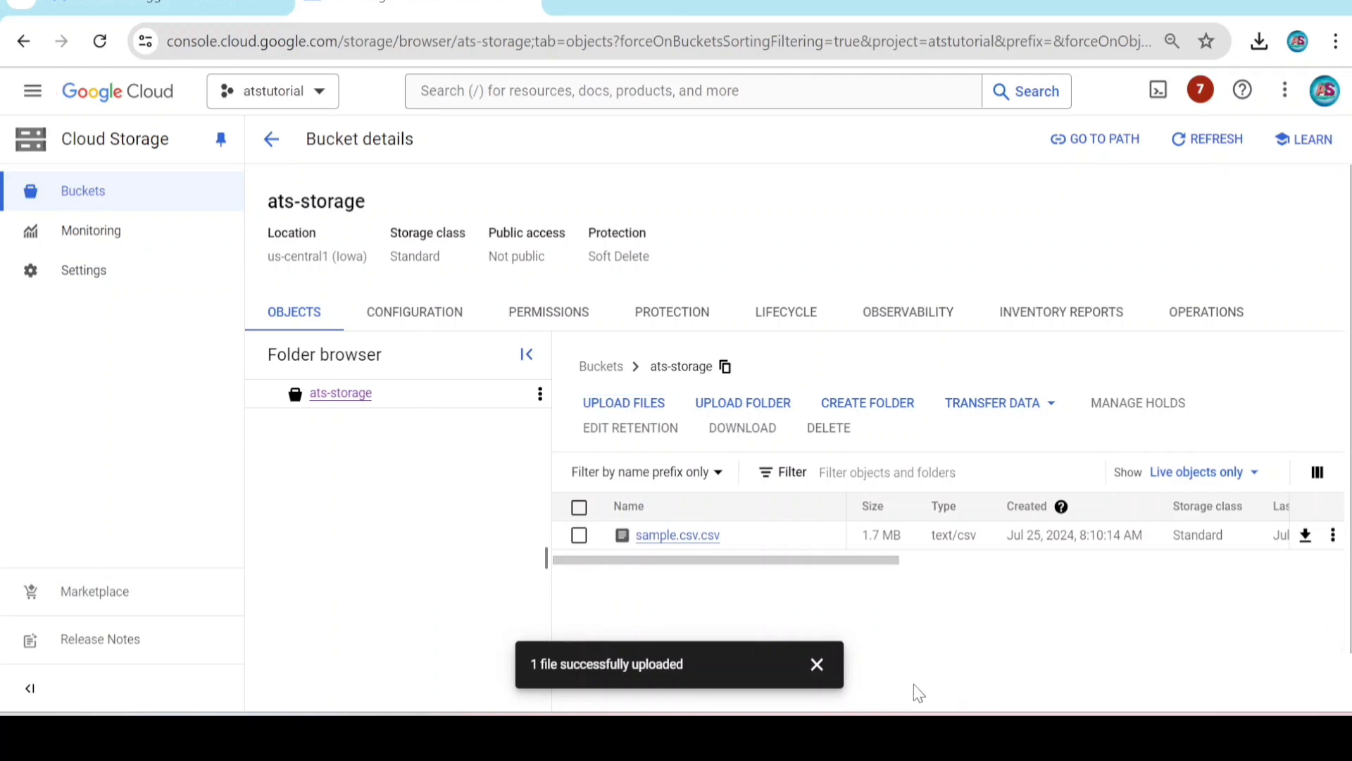
{"action": "left_click", "coordinate": [817, 665]}
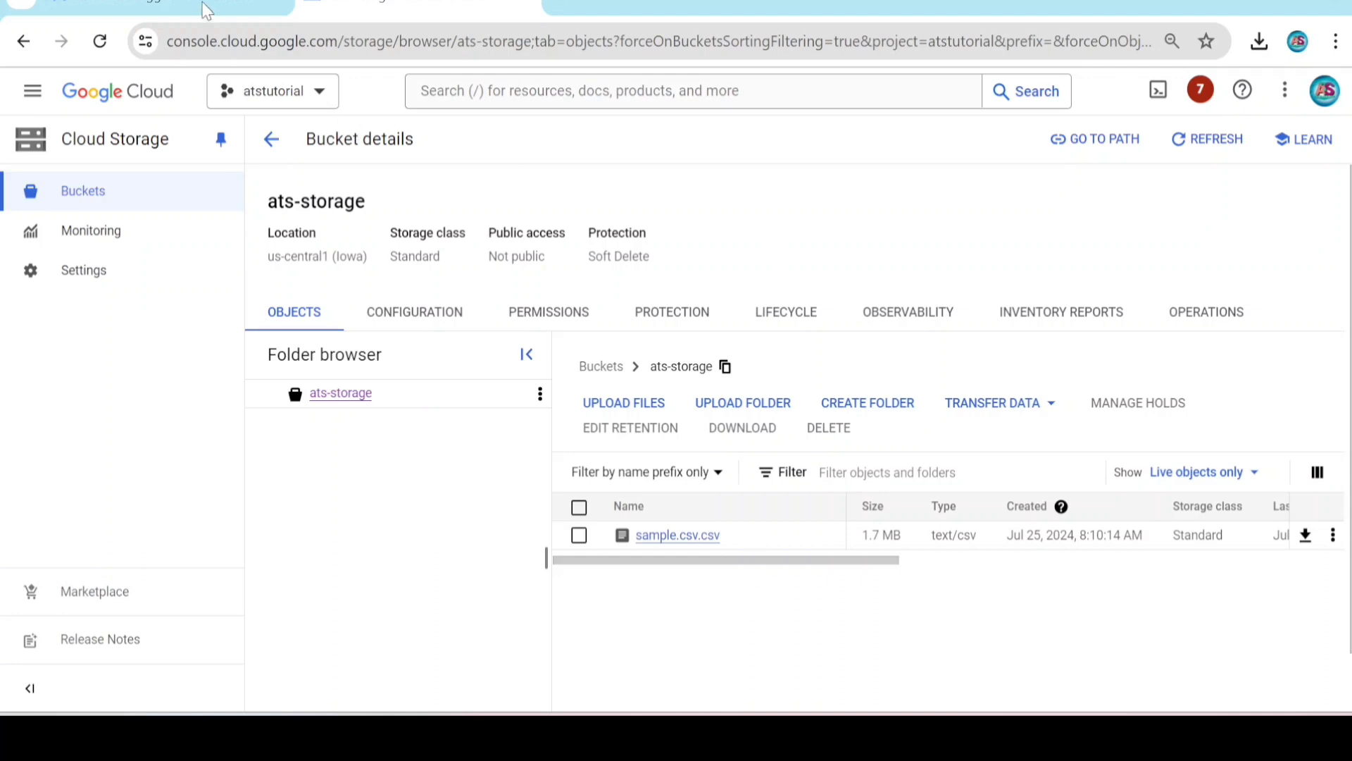
Examine the cf-bucket-trigger function's logs for the upload event, including its bucket, file and creation time entries.
{"action": "left_click", "coordinate": [126, 4]}
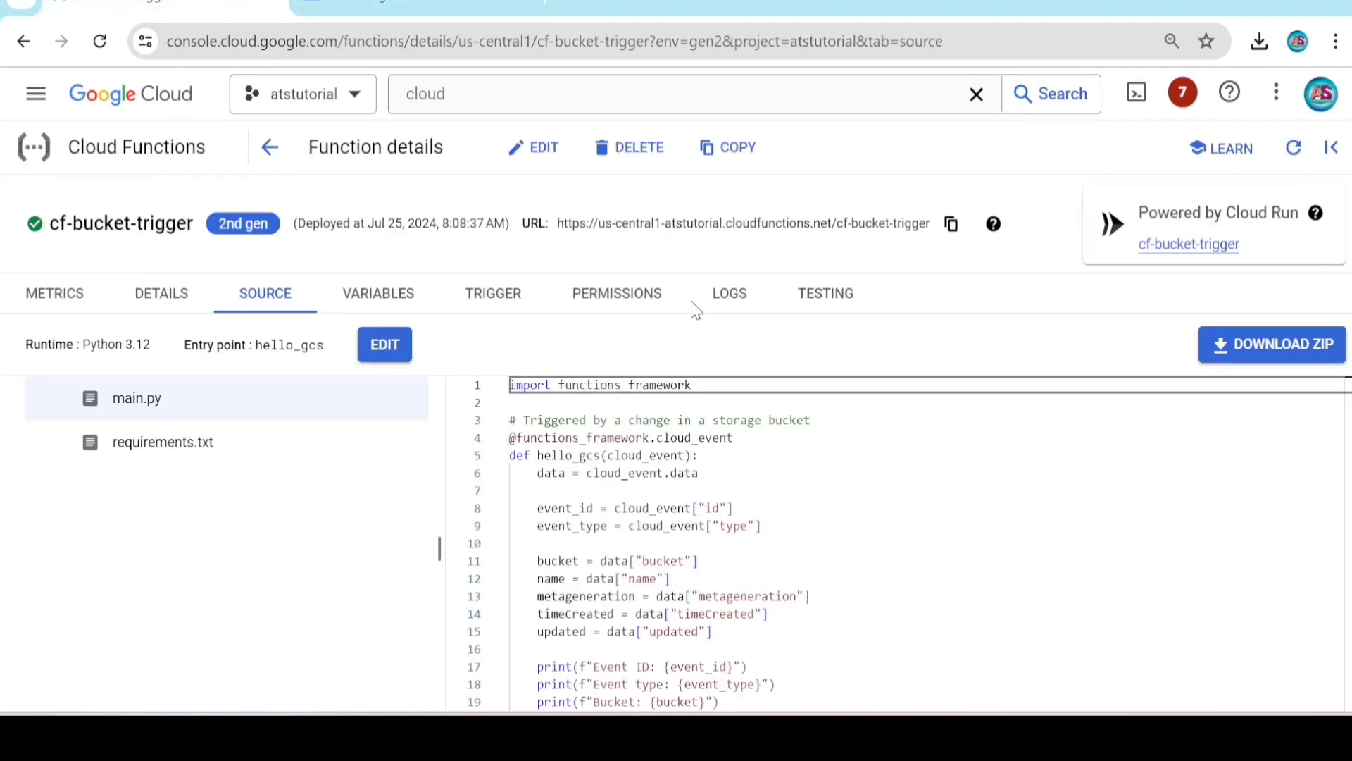
{"action": "key", "text": "ctrl+minus"}
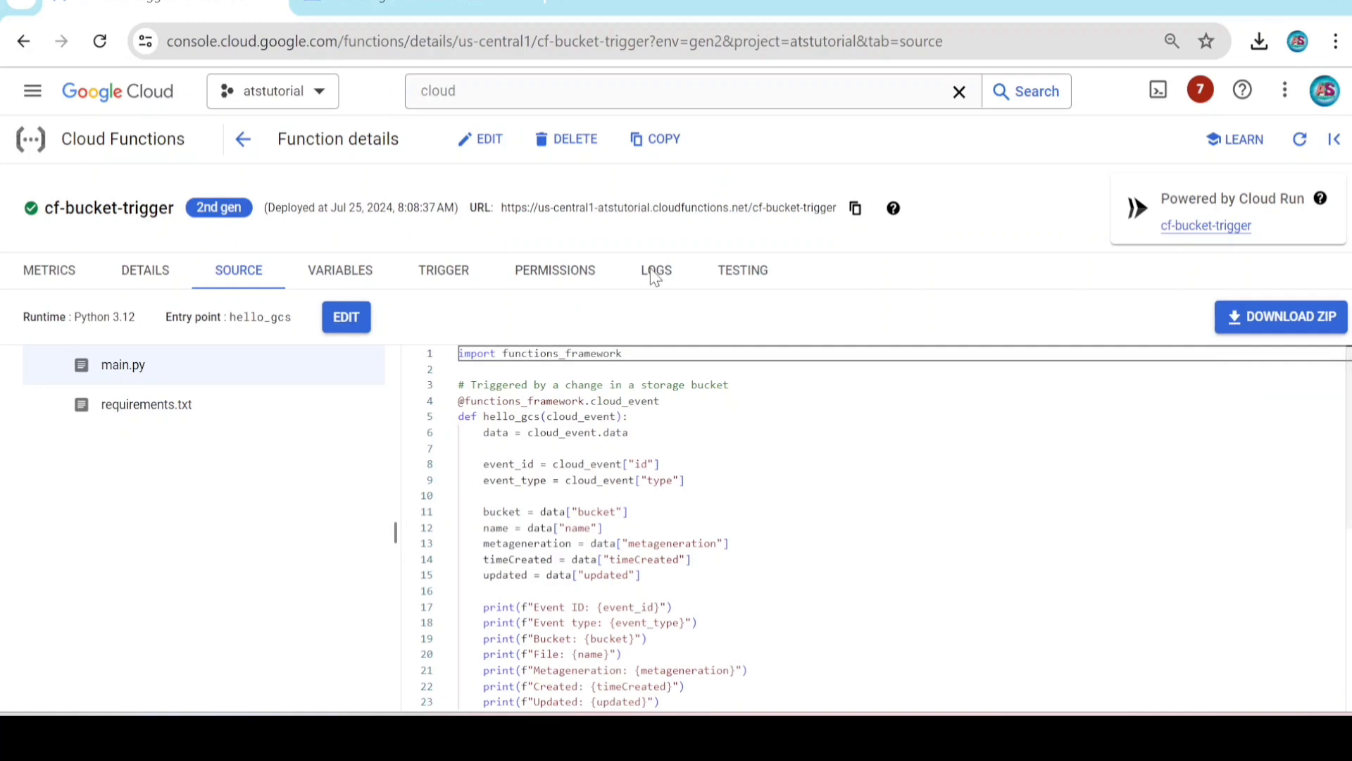
{"action": "left_click", "coordinate": [655, 278]}
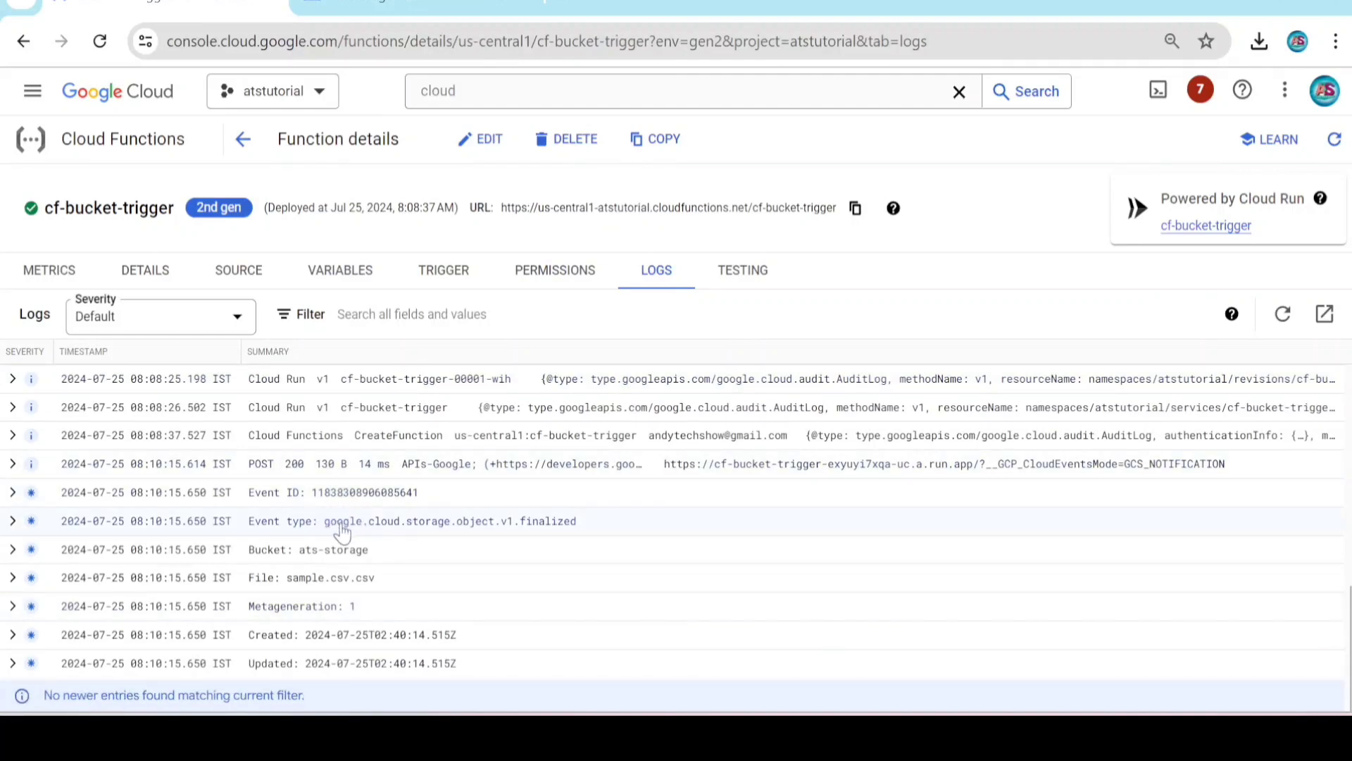
{"action": "left_click_drag", "start_coordinate": [298, 553], "coordinate": [367, 556]}
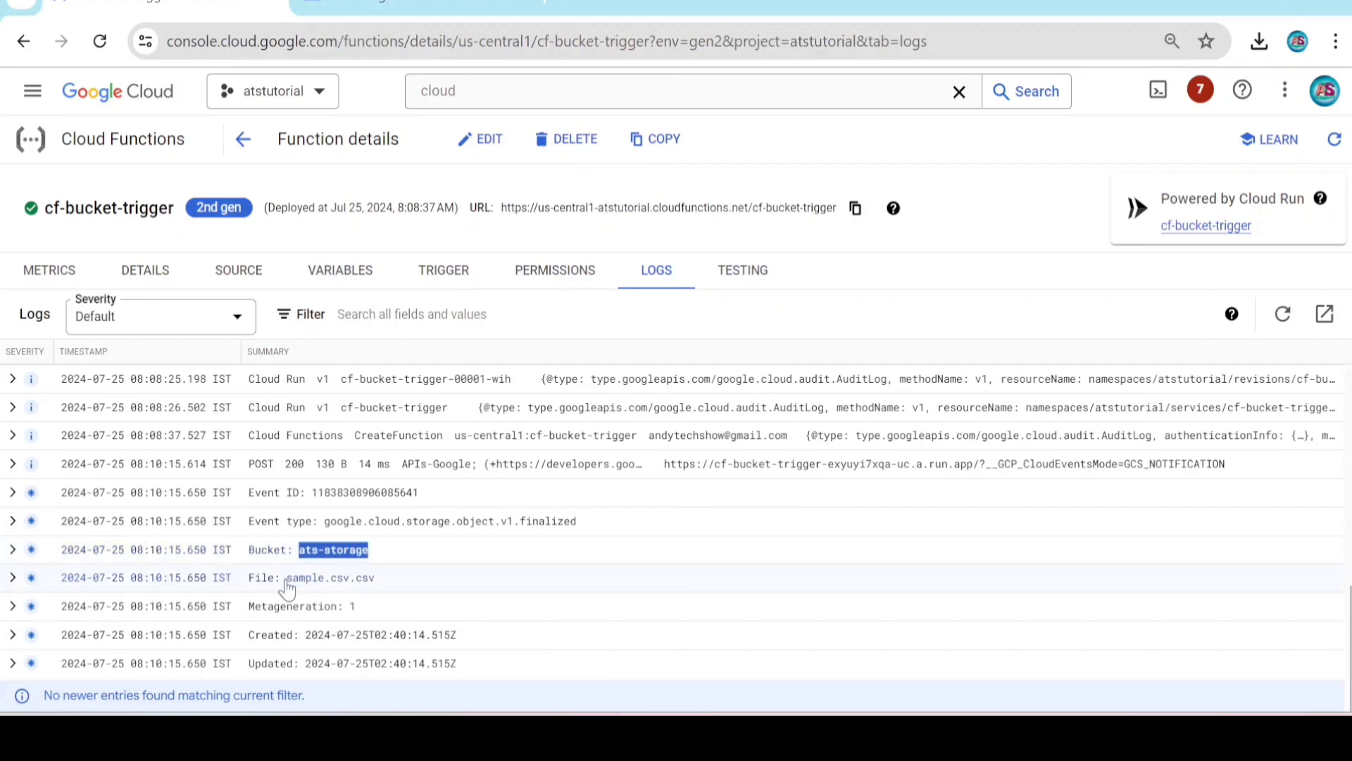
{"action": "left_click_drag", "start_coordinate": [287, 583], "coordinate": [395, 582]}
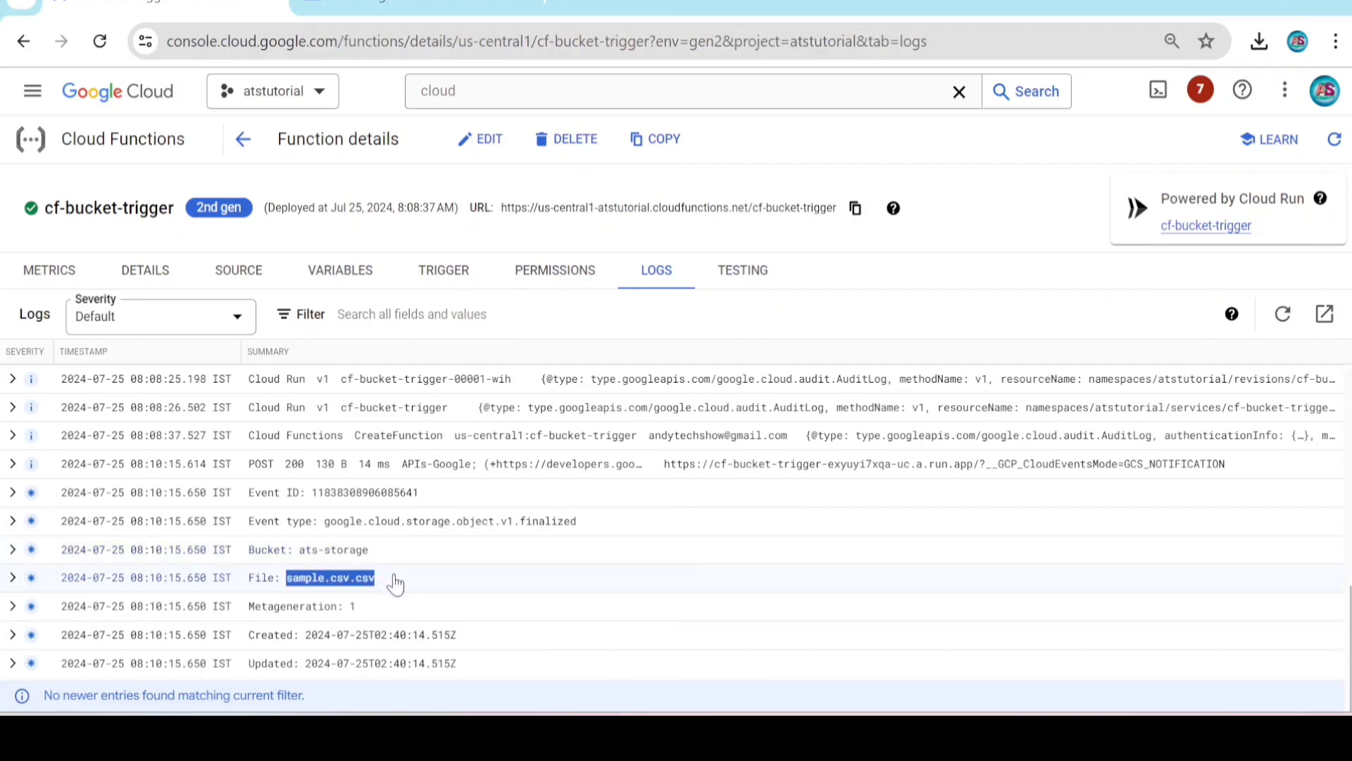
{"action": "left_click_drag", "start_coordinate": [306, 635], "coordinate": [459, 640]}
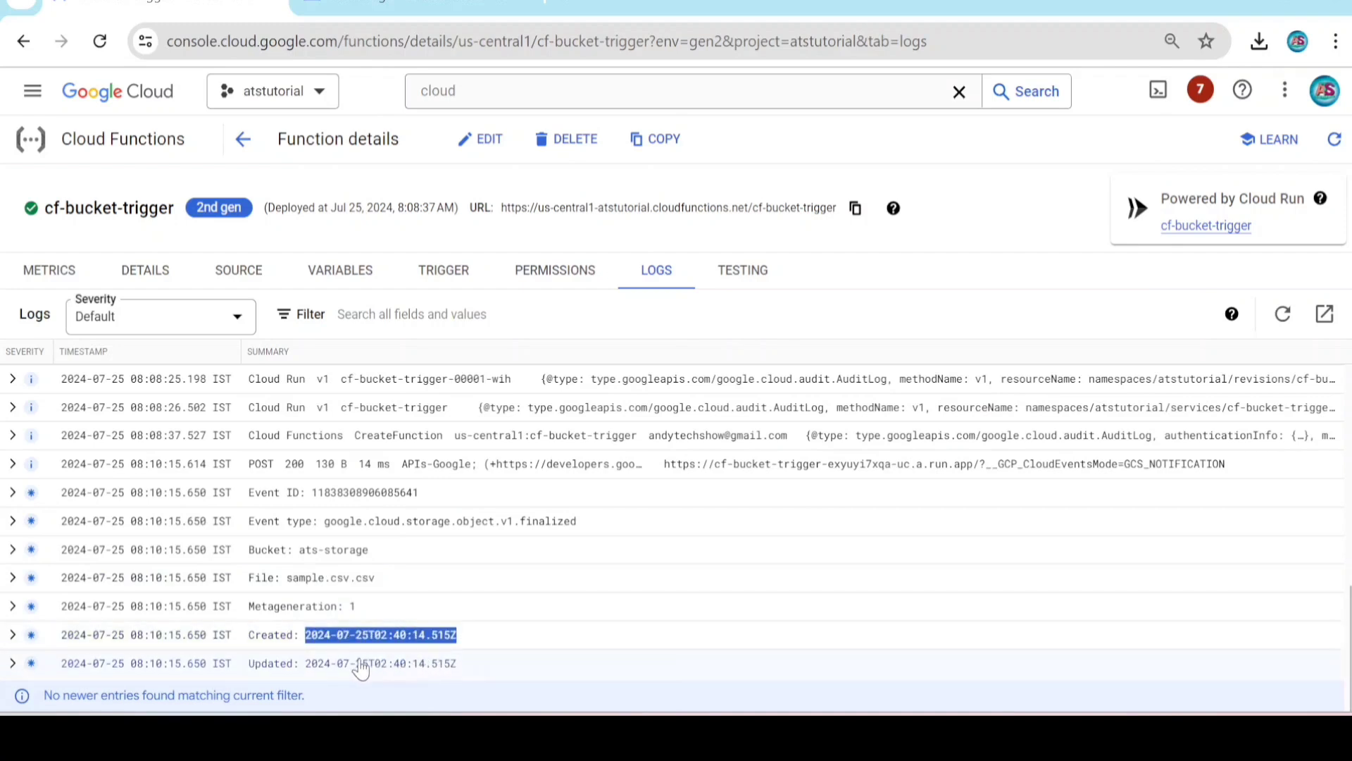